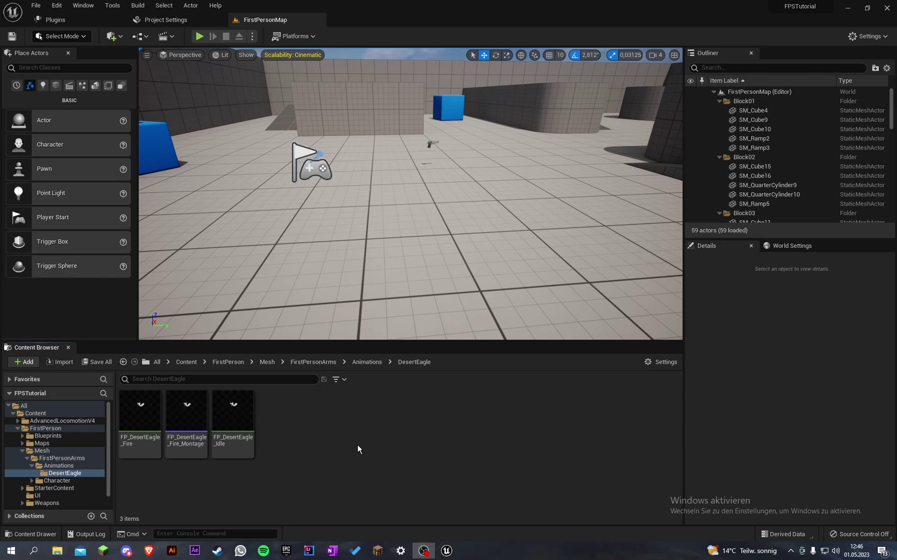
# - Play-test the level full screen with the Desert Eagle equipped, fire several shots and end the session
pyautogui.click(232, 65)
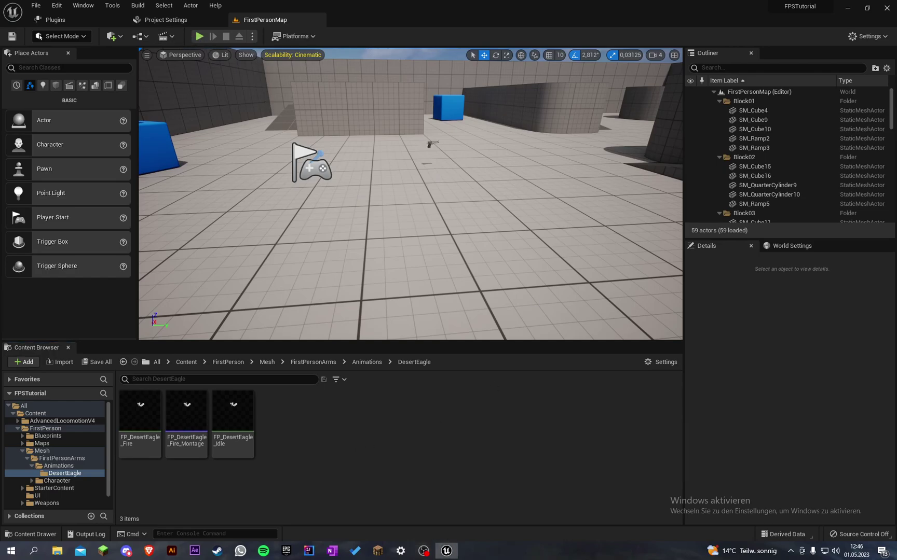
pyautogui.moveTo(284, 110); pyautogui.dragTo(307, 118, button='right')
pyautogui.click(205, 39)
pyautogui.press('F11')
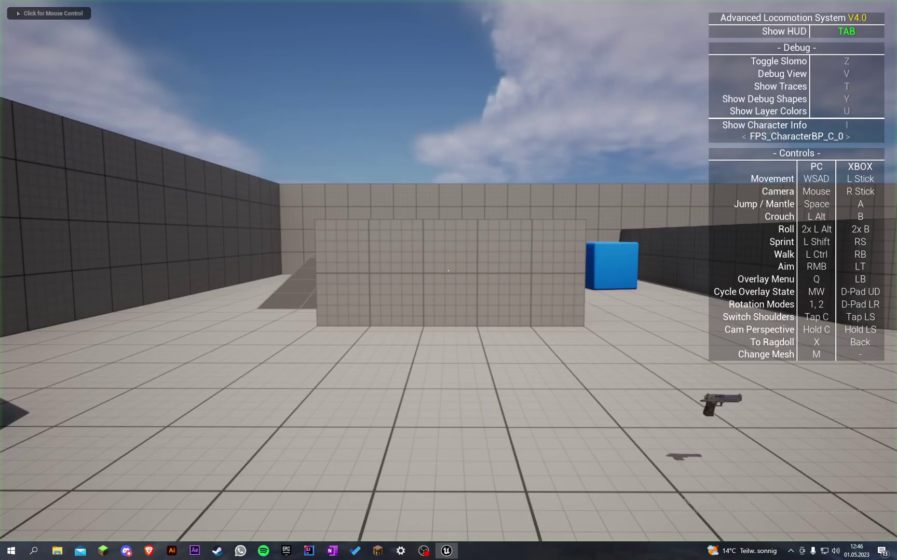
pyautogui.press('q')
pyautogui.scroll(1, 449, 271)
pyautogui.click(449, 271)
pyautogui.click(449, 270)
pyautogui.click(449, 270)
pyautogui.click(449, 270)
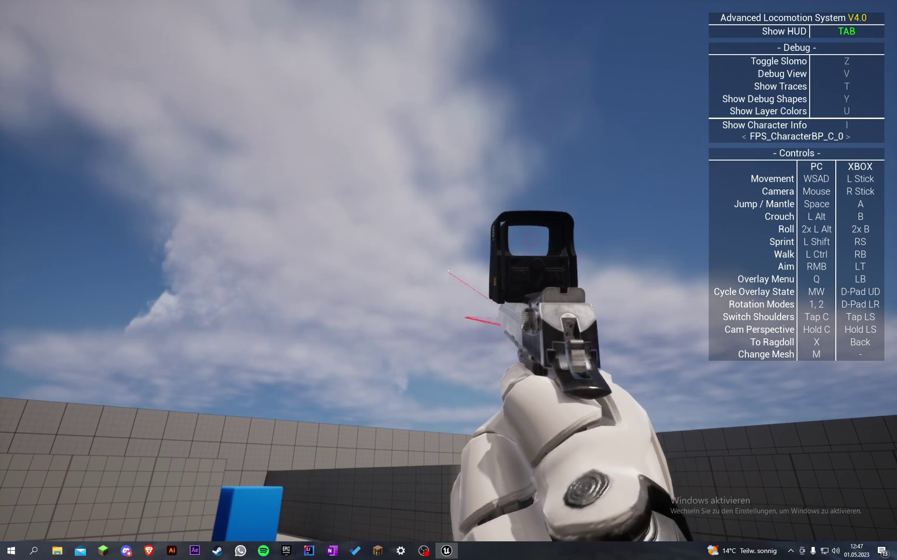
pyautogui.press('Escape')
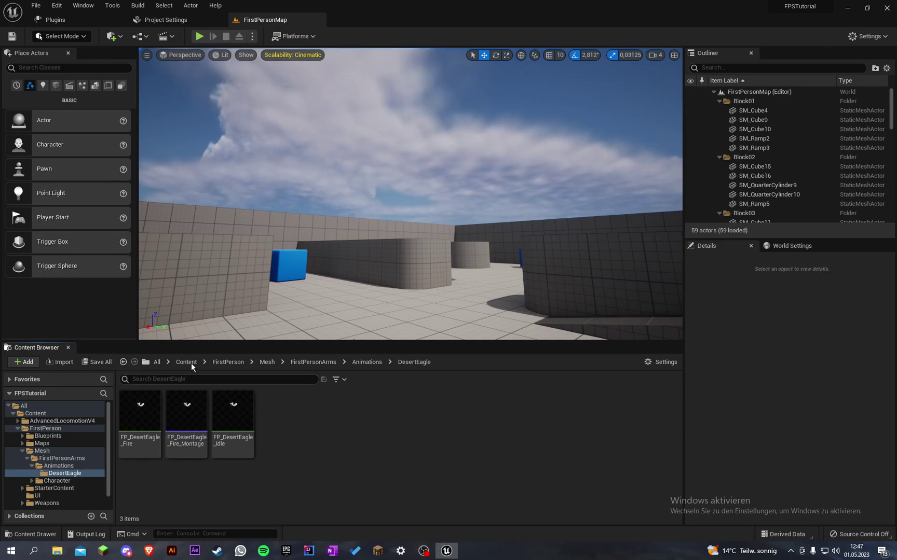
# - Open the FP Desert Eagle Animations file in Blender from the FPSTutorial project's FP Animations, Desert Eagle folder
pyautogui.click(57, 551)
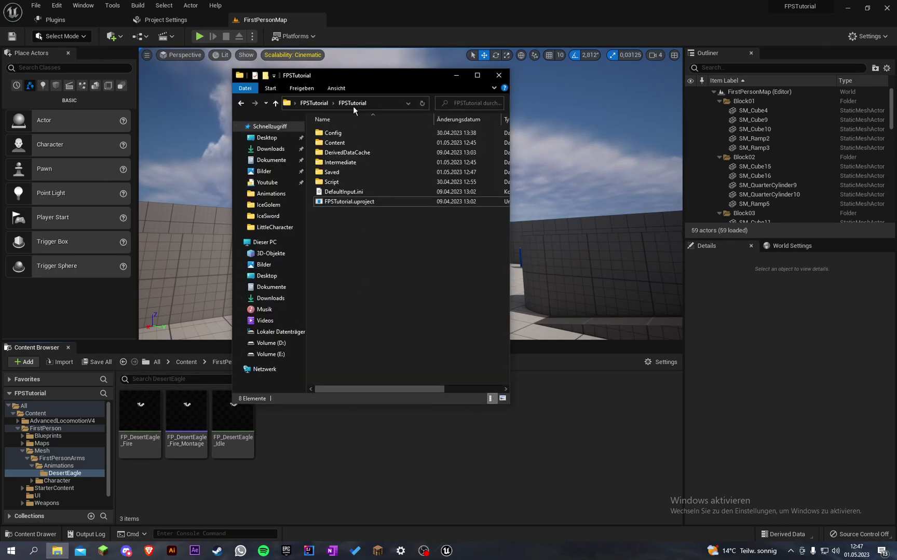
pyautogui.click(314, 103)
pyautogui.doubleClick(345, 133)
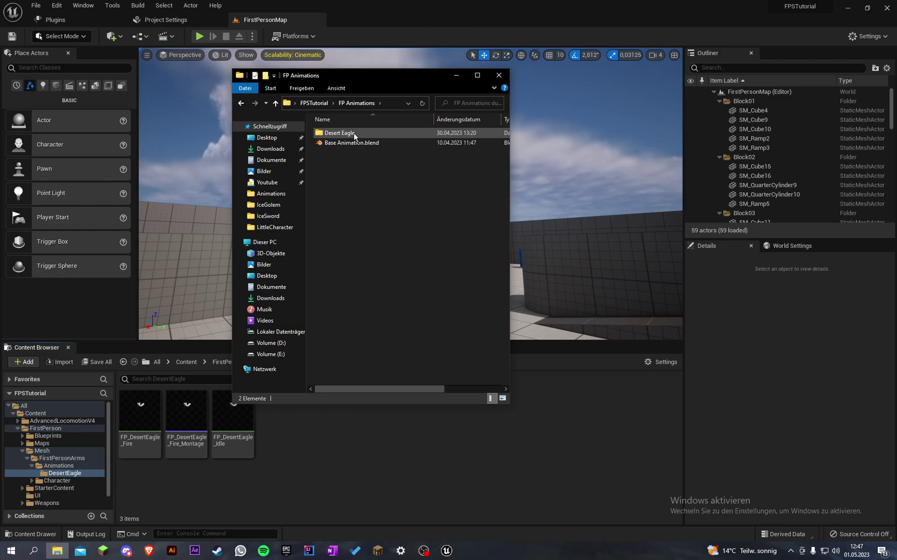
pyautogui.doubleClick(354, 134)
pyautogui.doubleClick(348, 134)
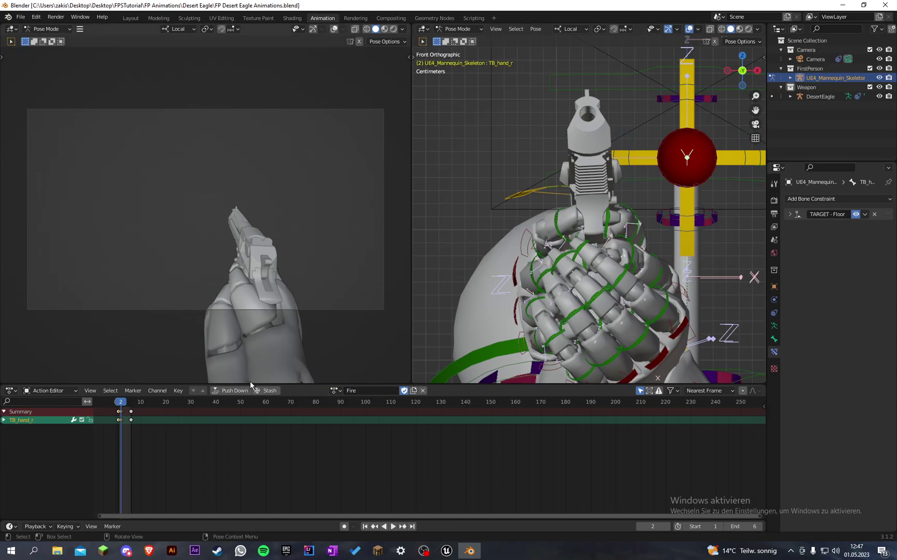
# - Load the Idle action on the mannequin skeleton at frame 1 and save the file
pyautogui.click(335, 392)
pyautogui.click(363, 413)
pyautogui.moveTo(122, 405); pyautogui.dragTo(119, 405)
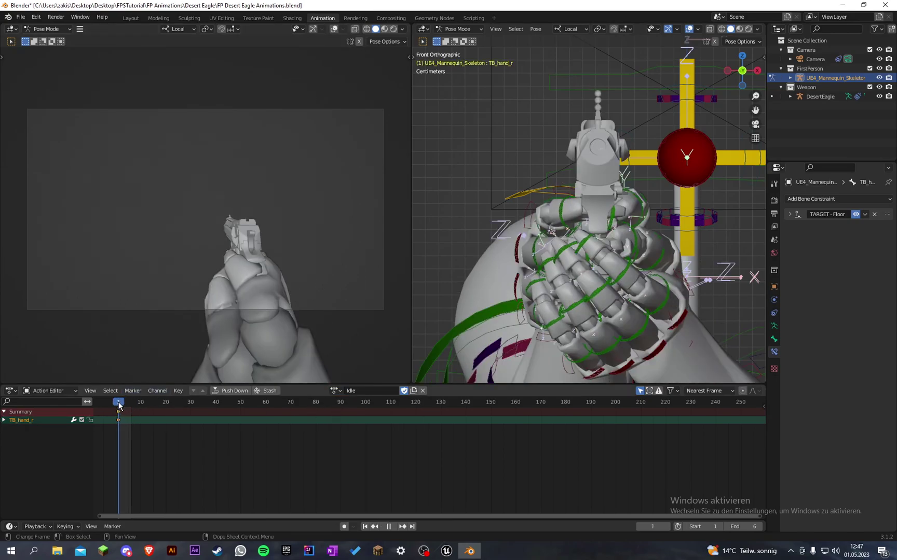
pyautogui.scroll(-5, 584, 150)
pyautogui.keyDown('shift'); pyautogui.moveTo(582, 193); pyautogui.dragTo(558, 195, button='middle'); pyautogui.keyUp('shift')
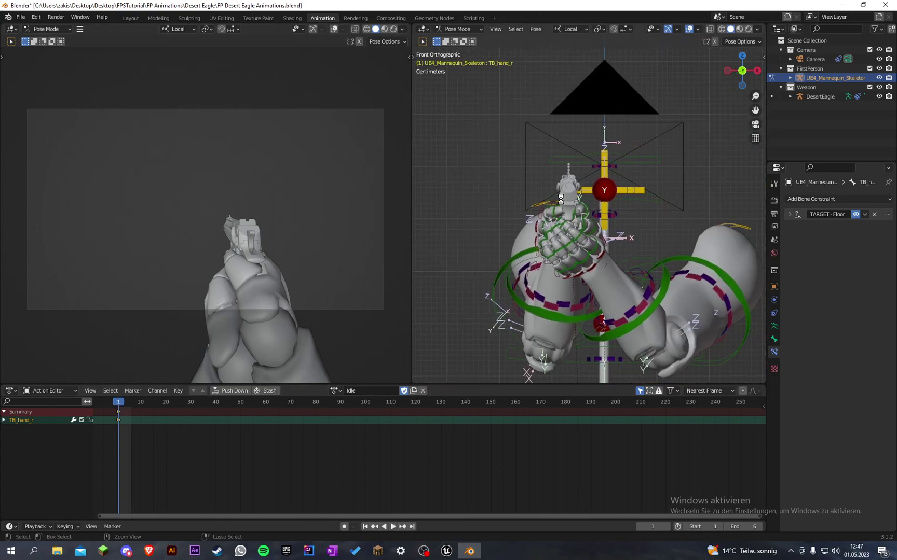
pyautogui.hotkey('ctrl', 's')
pyautogui.scroll(4, 558, 195)
pyautogui.keyDown('shift'); pyautogui.moveTo(502, 266); pyautogui.dragTo(519, 317, button='middle'); pyautogui.keyUp('shift')
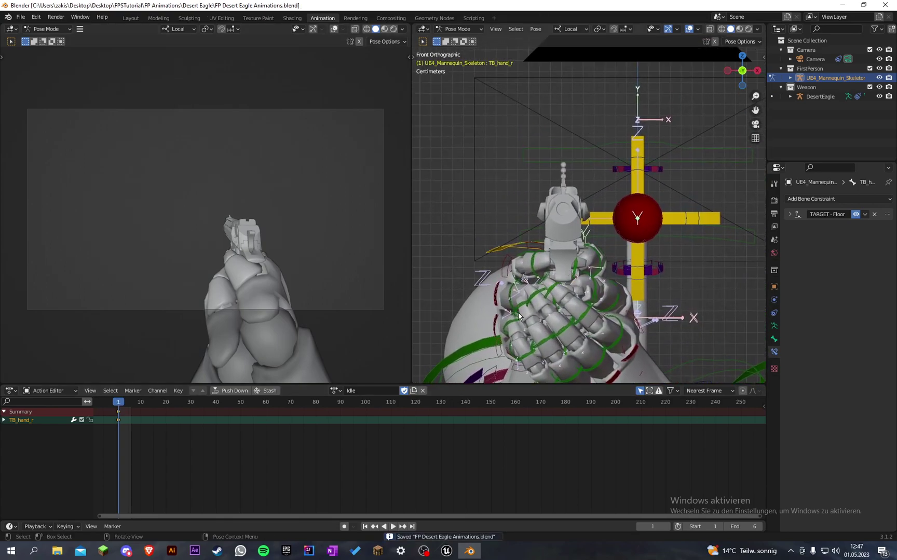
# - Unlink the Idle action, create a new action named Draw and enable automatic keyframing
pyautogui.click(423, 390)
pyautogui.doubleClick(390, 393)
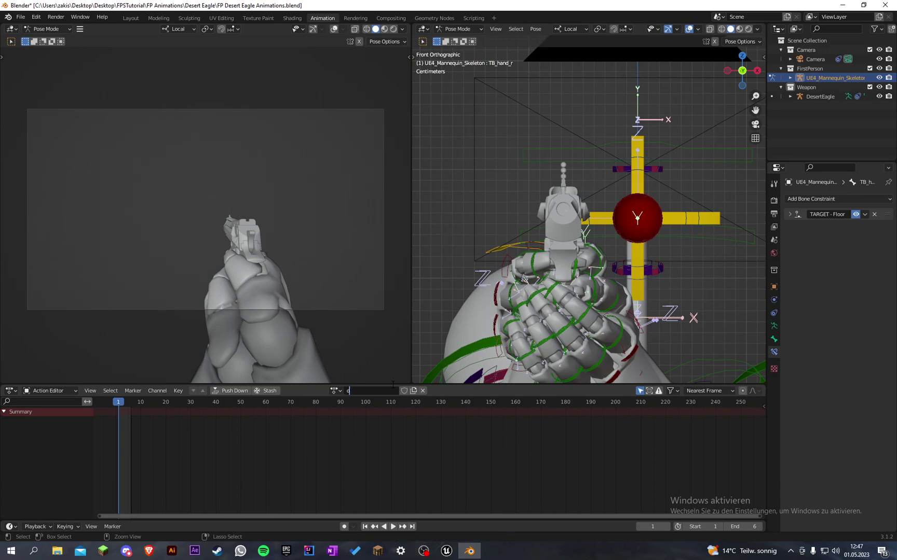
pyautogui.click(393, 391)
pyautogui.click(393, 417)
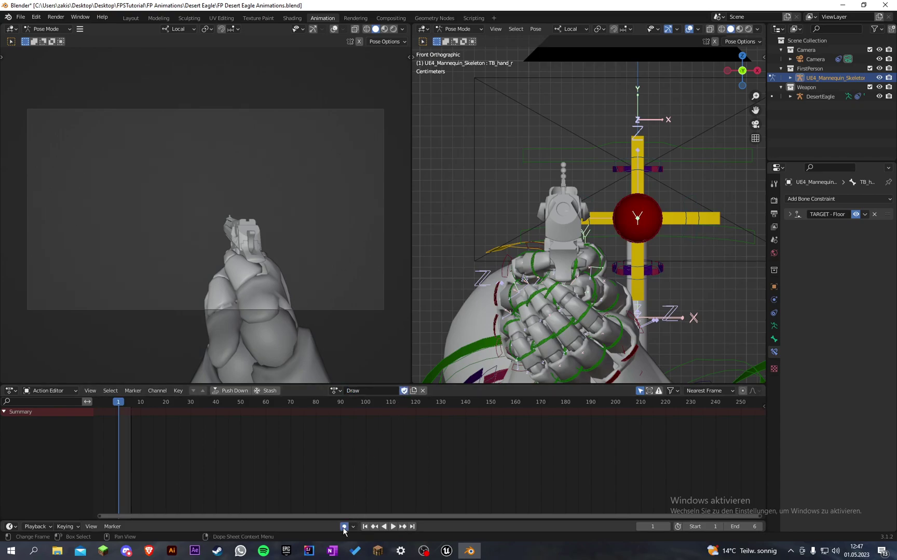
# - Insert a Location & Rotation keyframe on all bones at frame 1 and save the file
pyautogui.keyDown('shift'); pyautogui.moveTo(479, 284); pyautogui.dragTo(466, 254, button='middle'); pyautogui.keyUp('shift')
pyautogui.press('a')
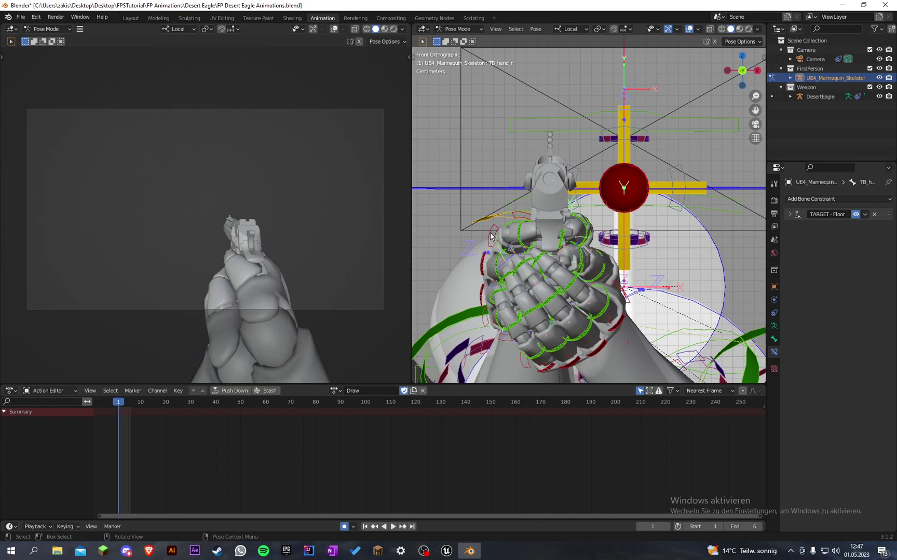
pyautogui.press('i')
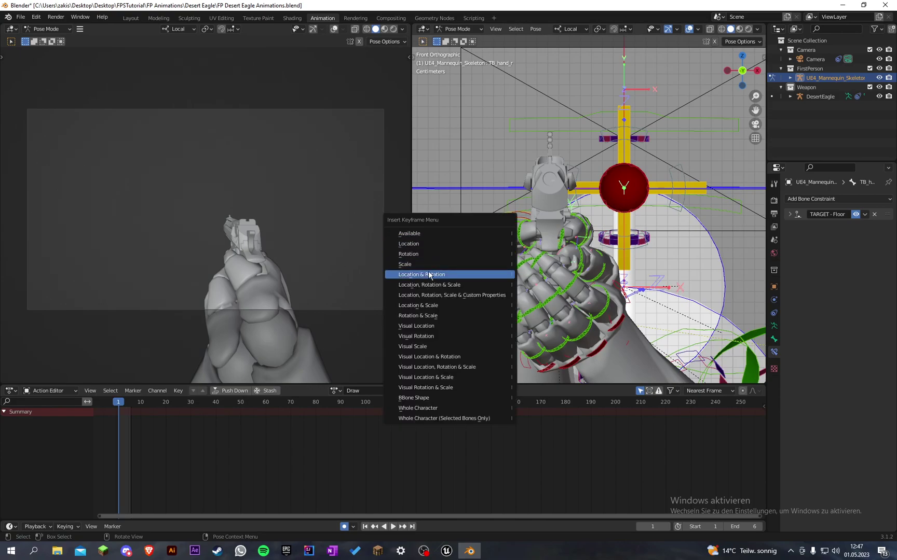
pyautogui.click(448, 274)
pyautogui.keyDown('shift'); pyautogui.moveTo(407, 269); pyautogui.dragTo(406, 247, button='middle'); pyautogui.keyUp('shift')
pyautogui.hotkey('ctrl', 's')
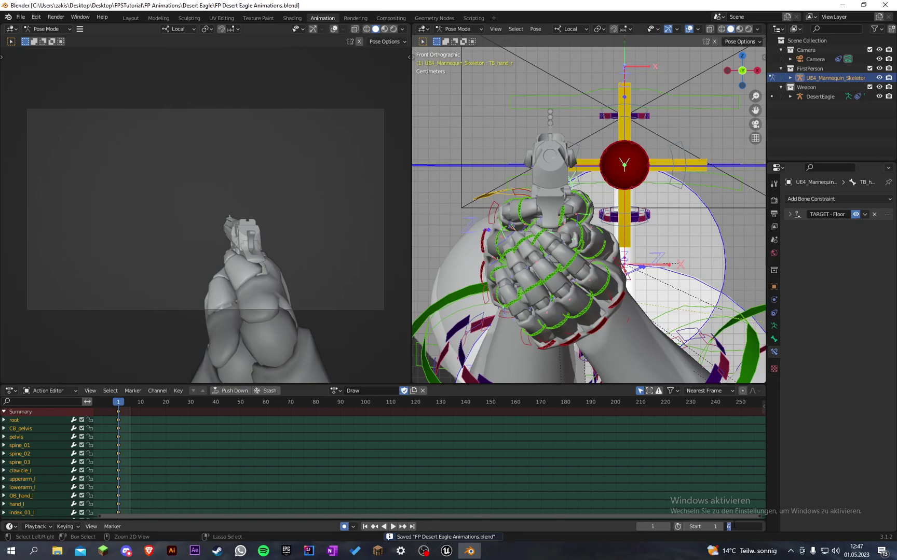
# - Set the animation's end frame to 20 and move all keyframes from frame 1 to about frame 15
pyautogui.write('20')
pyautogui.press('Return')
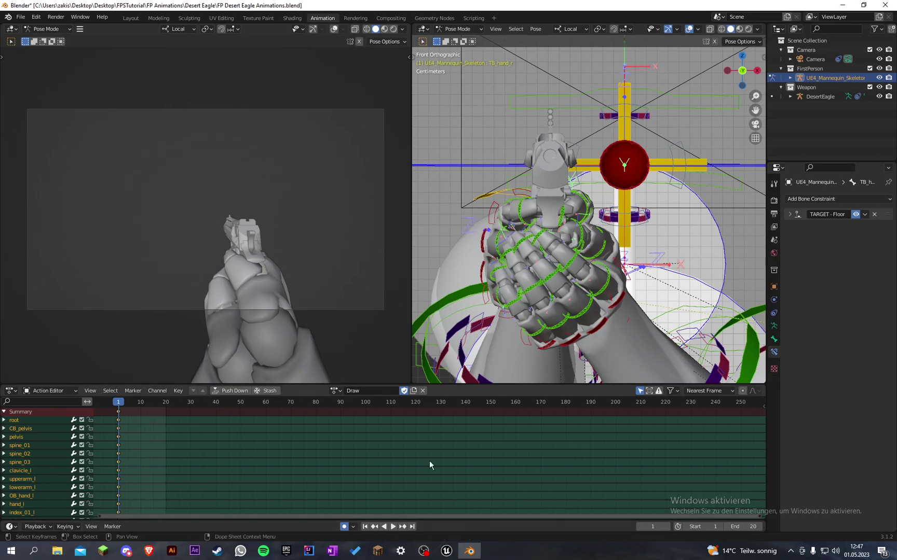
pyautogui.click(119, 413)
pyautogui.moveTo(119, 415); pyautogui.dragTo(153, 417)
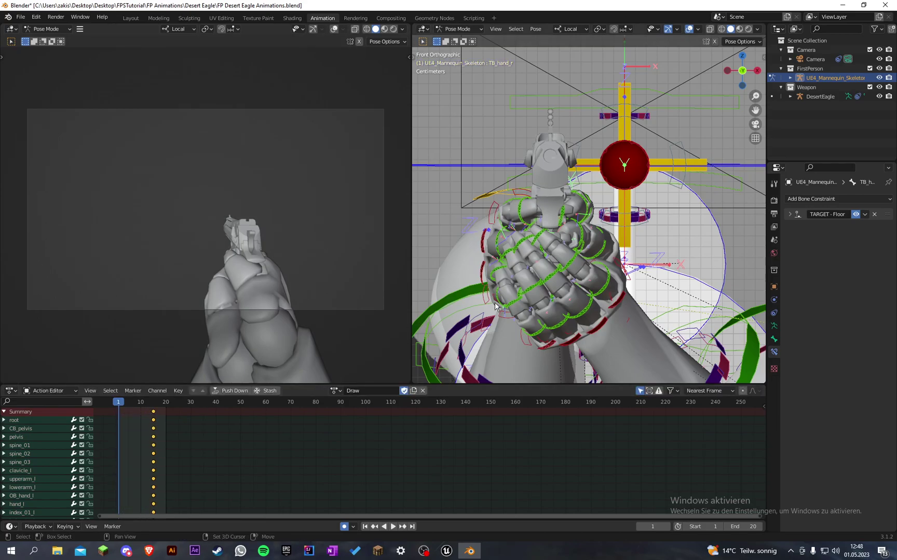
# - Save the file, select the right-hand control bone TB_hand_r, and rotate and move it in top view at frame 1
pyautogui.scroll(-2, 572, 278)
pyautogui.hotkey('ctrl', 's')
pyautogui.scroll(-3, 572, 278)
pyautogui.moveTo(576, 256); pyautogui.dragTo(597, 235, button='middle')
pyautogui.click(597, 234)
pyautogui.hotkey('ctrl', 's')
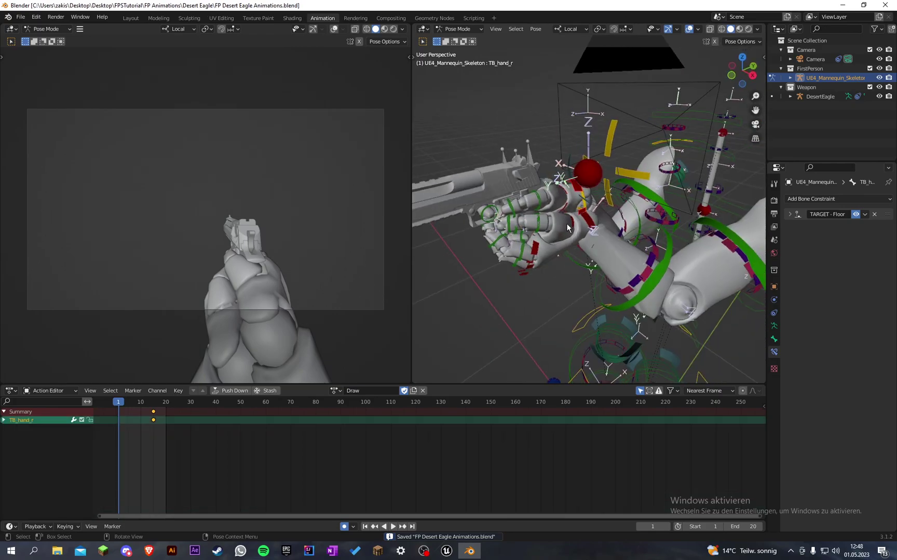
pyautogui.press('KP_1')
pyautogui.press('KP_7')
pyautogui.scroll(-3, 599, 243)
pyautogui.press('r')
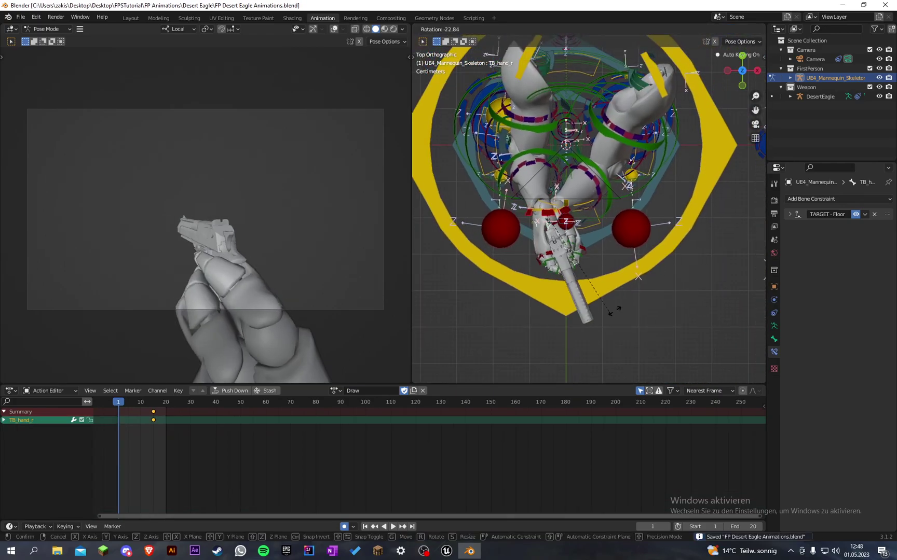
pyautogui.click(597, 239)
pyautogui.press('g')
pyautogui.click(576, 244)
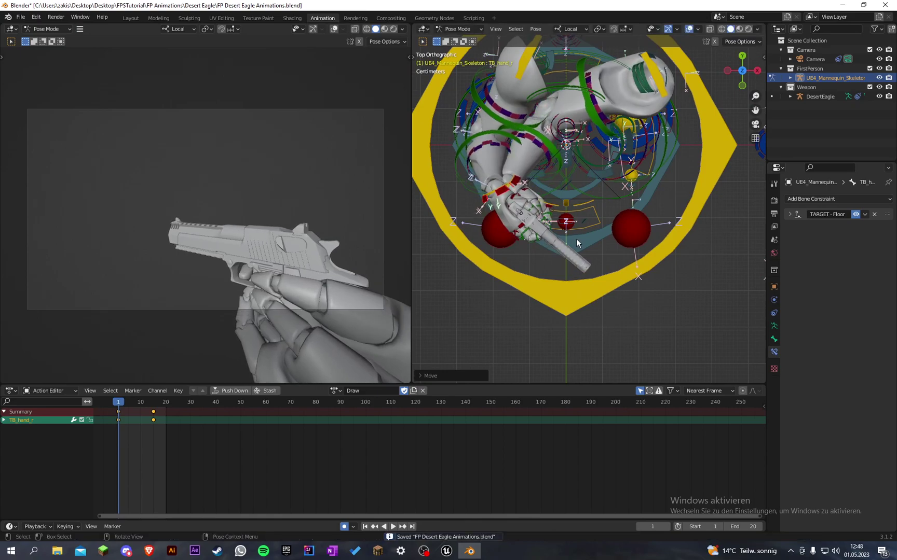
# - Rotate the hand control in front view and reposition it from the side so the gun sits below the camera frame
pyautogui.press('KP_1')
pyautogui.press('r')
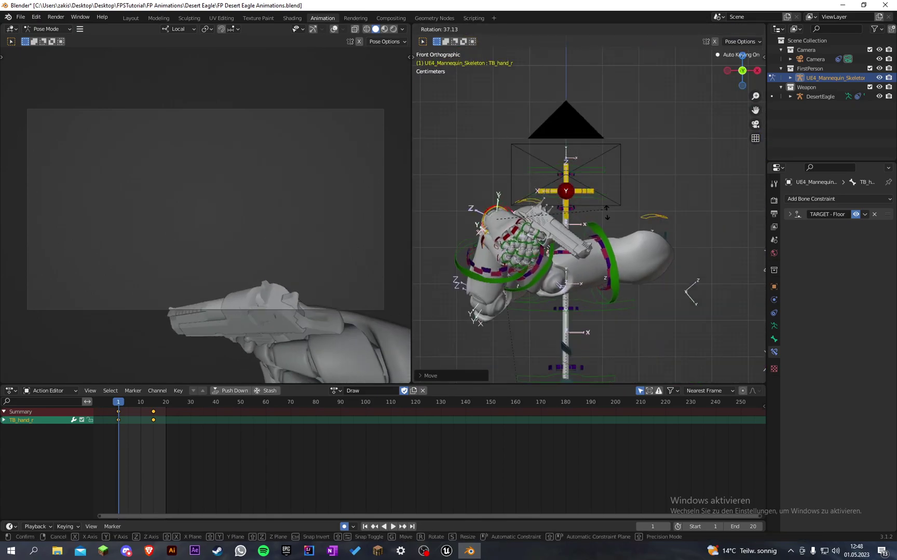
pyautogui.click(601, 319)
pyautogui.press('KP_3')
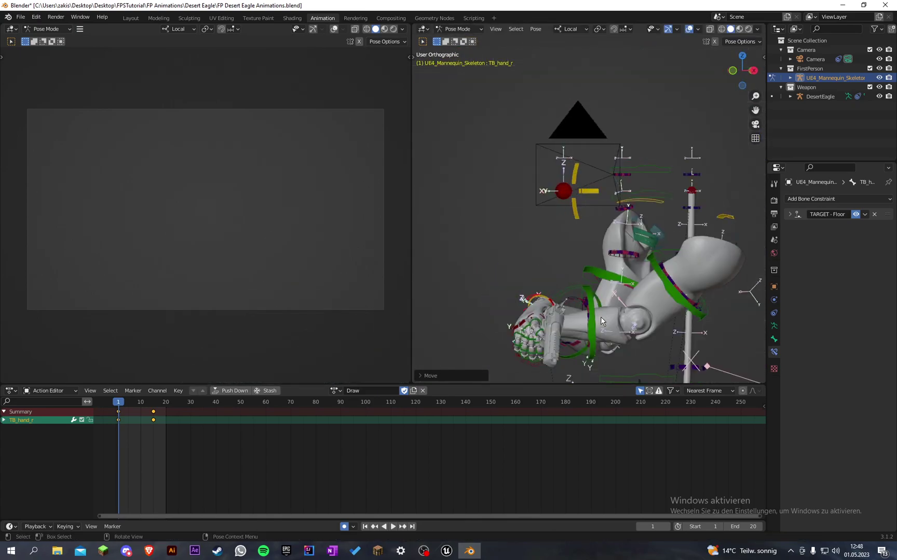
pyautogui.press('g')
pyautogui.click(648, 269)
# - Refine the lowered starting pose by moving and rotating the hand control in front view, and shift it sideways in top view
pyautogui.moveTo(649, 269)
pyautogui.mouseDown(button='middle')
pyautogui.moveTo(591, 262)
pyautogui.moveTo(635, 263)
pyautogui.mouseUp(button='middle')
pyautogui.press('KP_7')
pyautogui.press('KP_1')
pyautogui.press('g')
pyautogui.press('r')
pyautogui.press('KP_3')
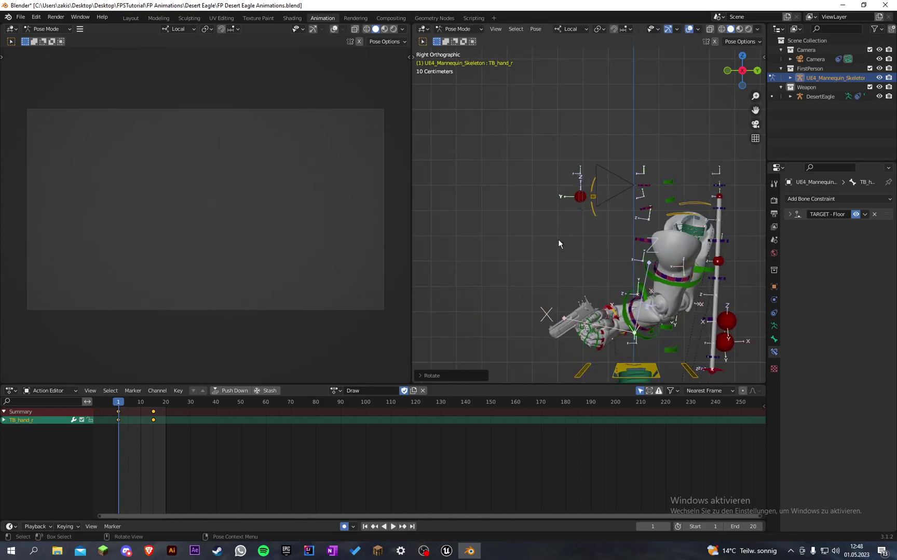
pyautogui.press('KP_7')
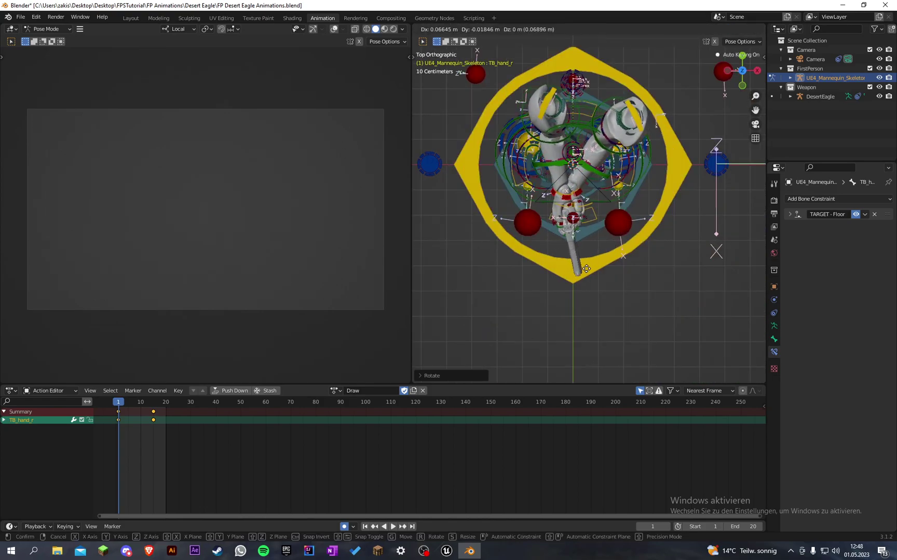
pyautogui.click(589, 265)
# - Play and scrub the Draw animation repeatedly to check how the gun rises into the camera view
pyautogui.moveTo(119, 405)
pyautogui.mouseDown()
pyautogui.moveTo(151, 410)
pyautogui.moveTo(119, 406)
pyautogui.mouseUp()
pyautogui.press('space')
pyautogui.press('Escape')
pyautogui.press('space')
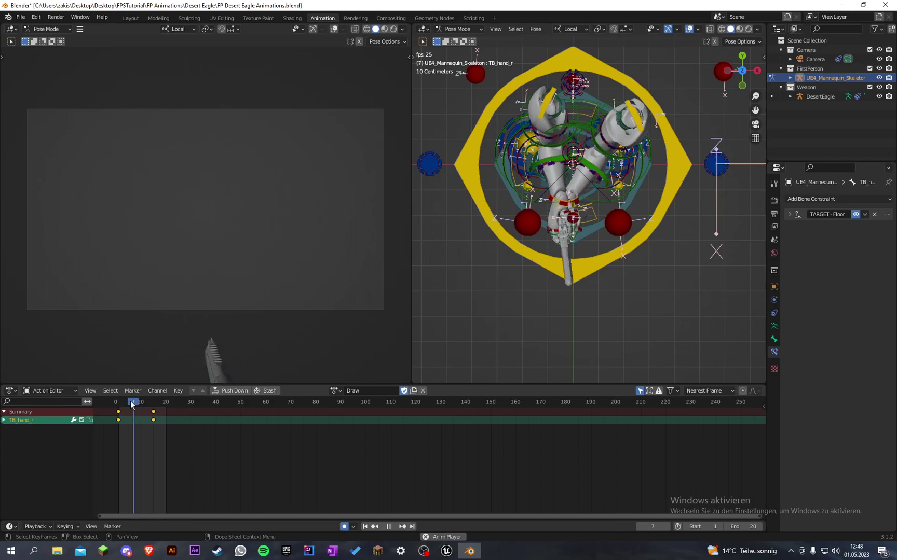
pyautogui.press('space')
pyautogui.moveTo(138, 404); pyautogui.dragTo(121, 403)
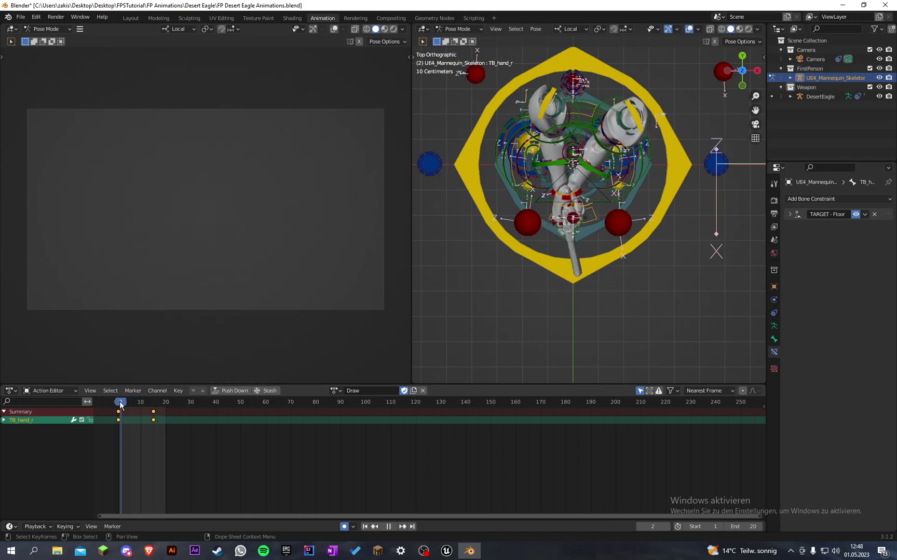
pyautogui.hotkey('ctrl', 's')
pyautogui.press('space')
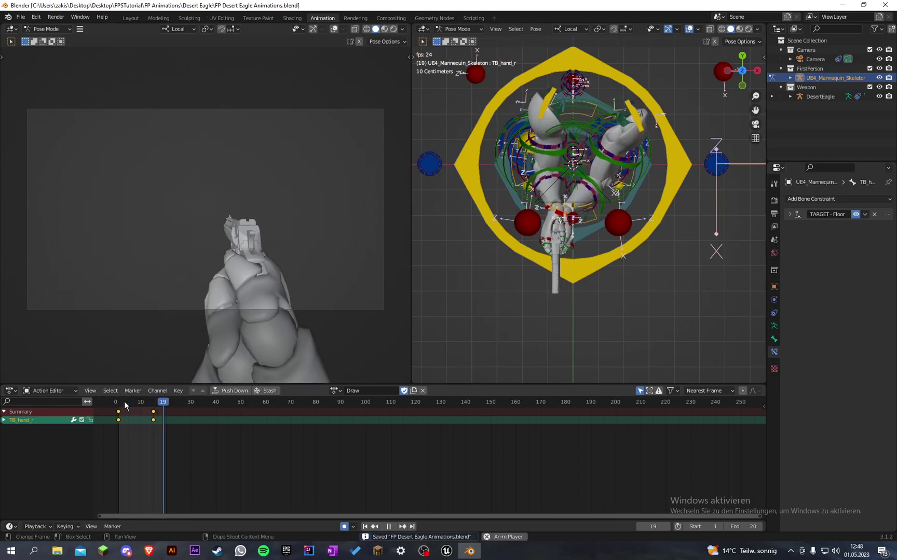
pyautogui.press('space')
pyautogui.press('space')
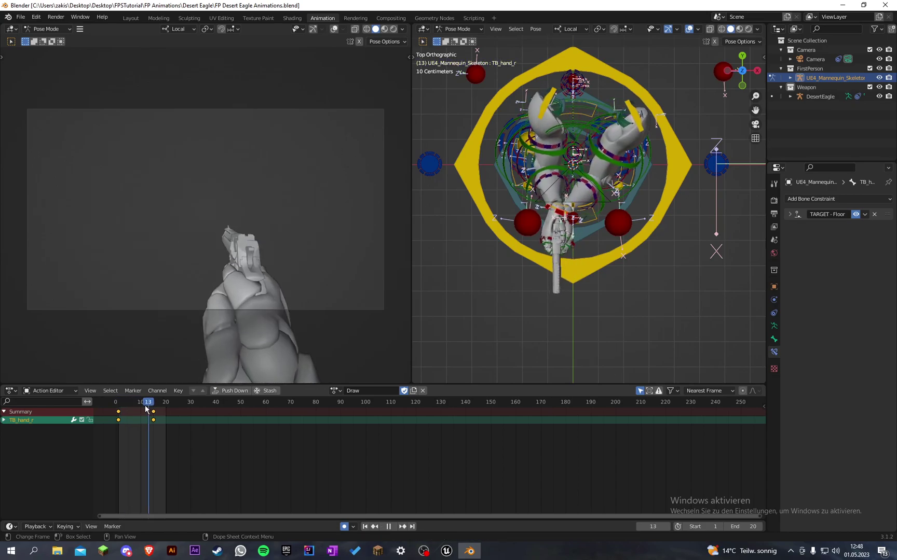
pyautogui.press('space')
pyautogui.hotkey('shift', 'Left')
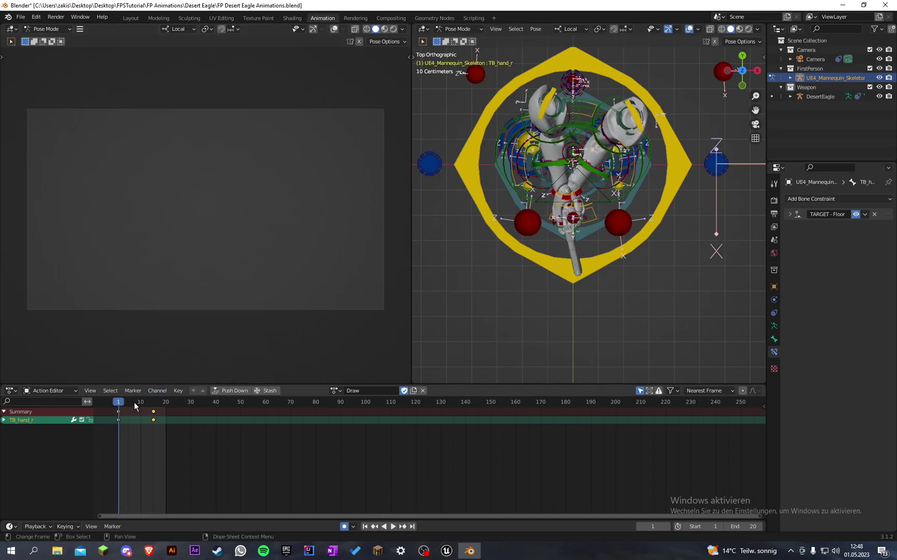
pyautogui.moveTo(154, 405); pyautogui.dragTo(119, 406)
pyautogui.press('space')
pyautogui.press('space')
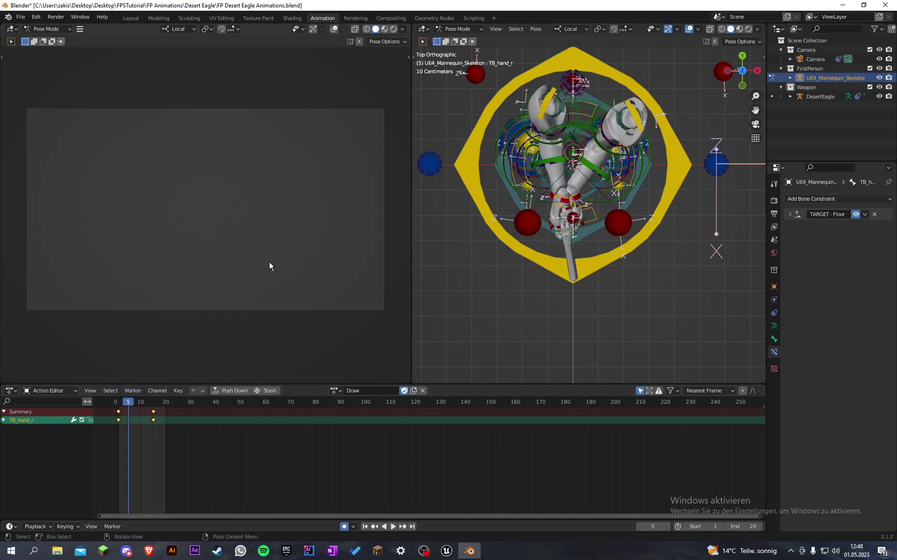
# - Save the file and set the animation's end frame to 30
pyautogui.keyDown('shift'); pyautogui.moveTo(560, 246); pyautogui.dragTo(566, 272, button='middle'); pyautogui.keyUp('shift')
pyautogui.hotkey('ctrl', 's')
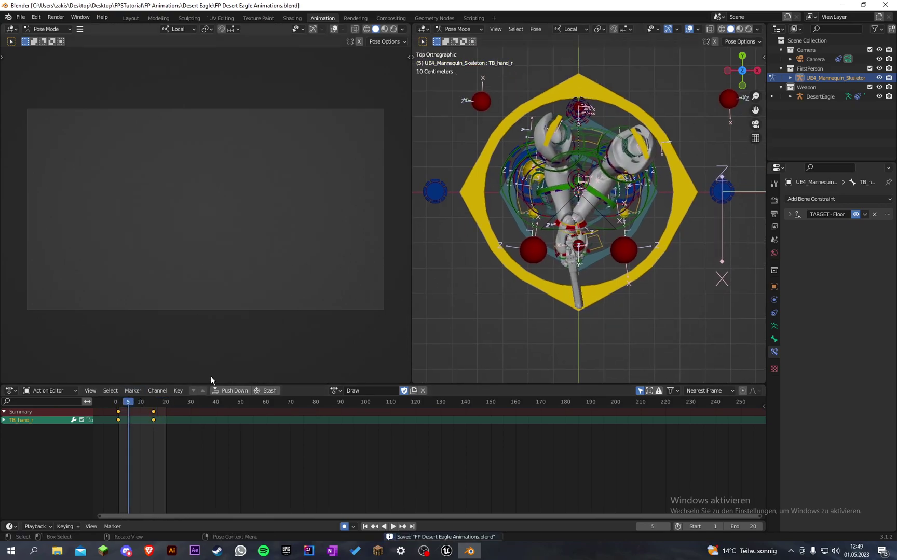
pyautogui.click(737, 525)
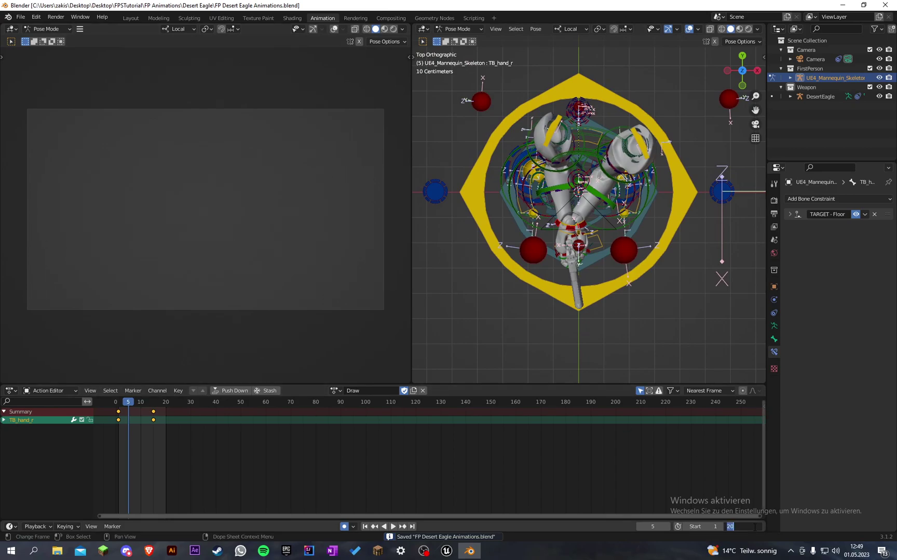
pyautogui.press('Return')
# - Go to frame 18 and frame the gun and gripping hands closely in front view
pyautogui.keyDown('shift'); pyautogui.moveTo(488, 154); pyautogui.dragTo(506, 183, button='middle'); pyautogui.keyUp('shift')
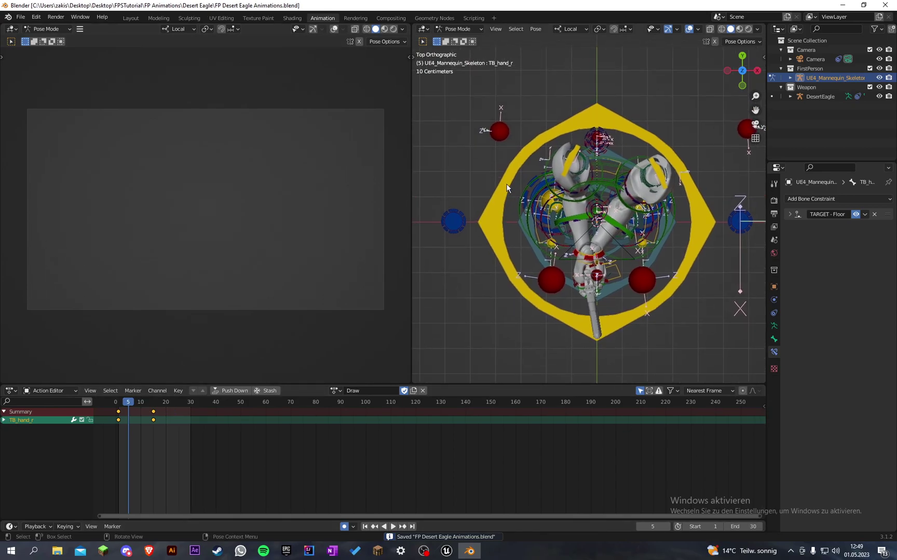
pyautogui.press('KP_1')
pyautogui.scroll(5, 617, 232)
pyautogui.moveTo(154, 403); pyautogui.dragTo(161, 404)
pyautogui.scroll(7, 566, 64)
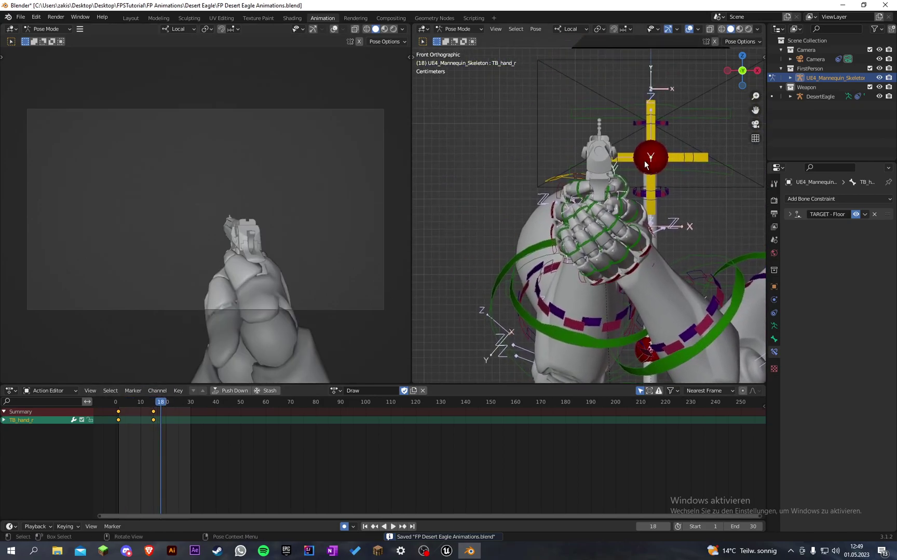
pyautogui.keyDown('shift'); pyautogui.moveTo(628, 179); pyautogui.dragTo(626, 181, button='middle'); pyautogui.keyUp('shift')
pyautogui.press('g')
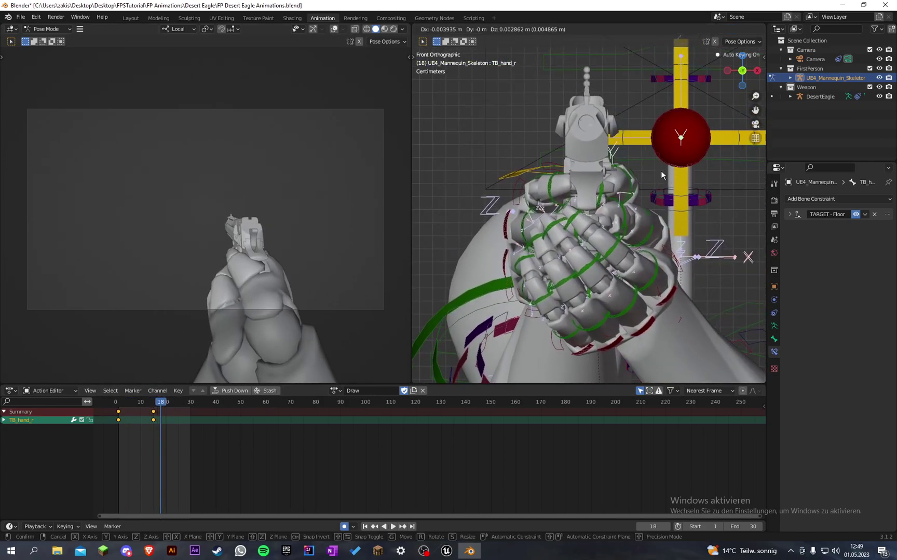
pyautogui.click(661, 170)
pyautogui.hotkey('ctrl', 'z')
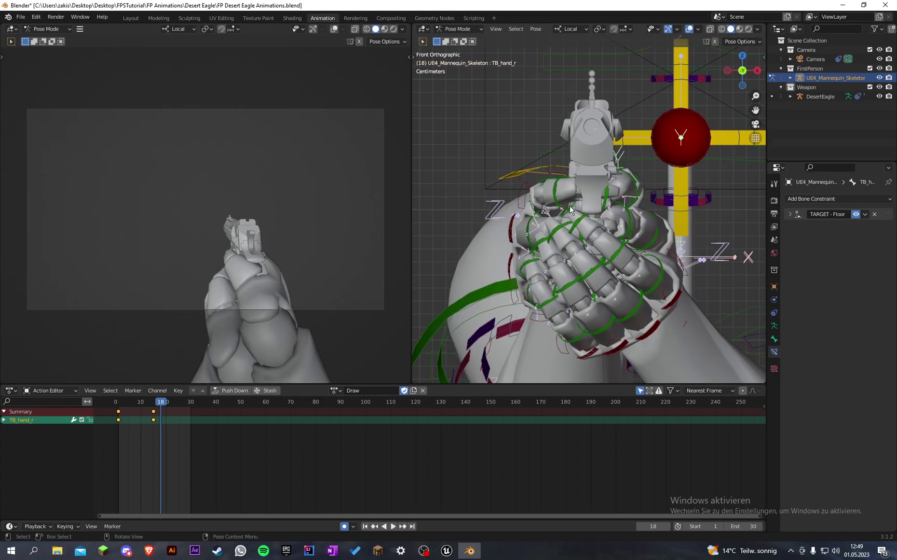
# - Slightly rotate and shift the right-hand control in front view to key a settling pose at frame 18
pyautogui.press('r')
pyautogui.click(639, 155)
pyautogui.press('g')
pyautogui.click(636, 156)
# - At frame 25, key another small sway by moving and rotating the right-hand control in front view
pyautogui.click(179, 404)
pyautogui.press('space')
pyautogui.press('g')
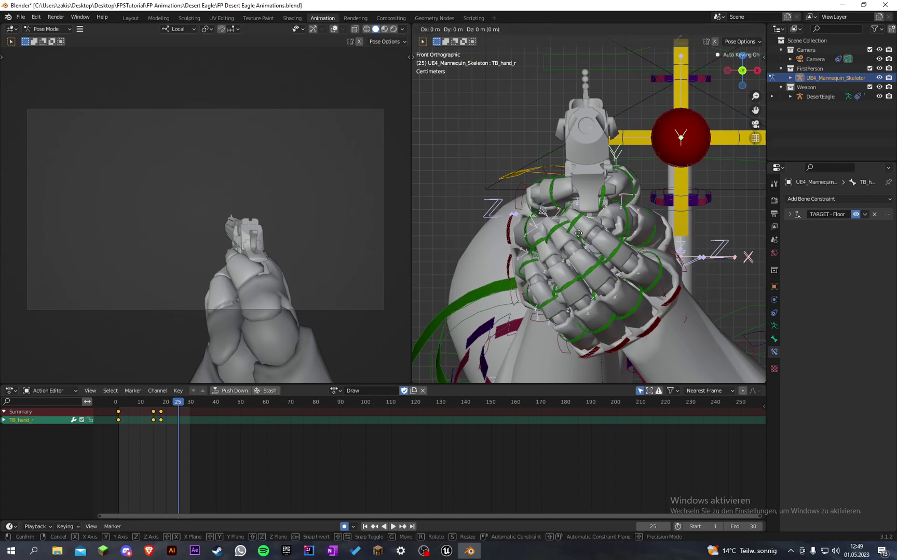
pyautogui.click(599, 223)
pyautogui.press('r')
pyautogui.click(630, 186)
# - Set the animation's end frame to 40 and key a slight move of the hand control at frame 32
pyautogui.doubleClick(743, 527)
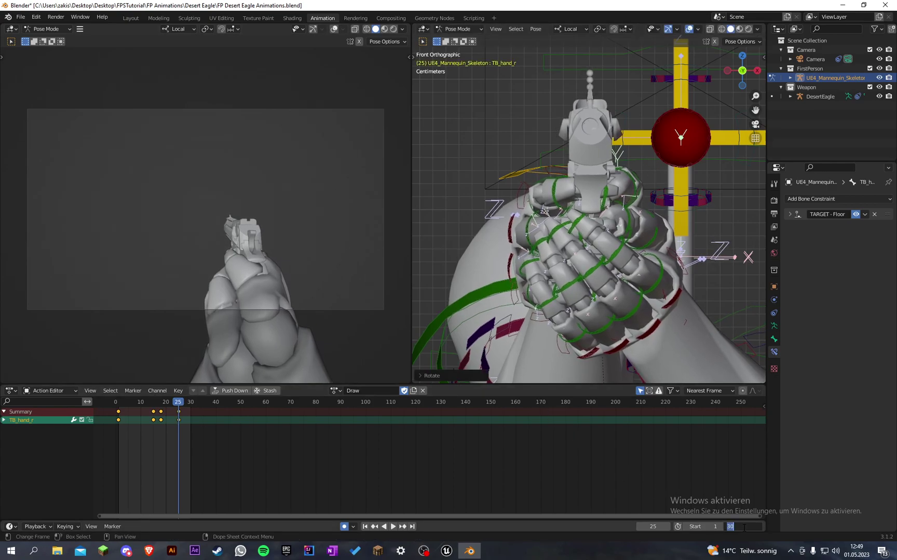
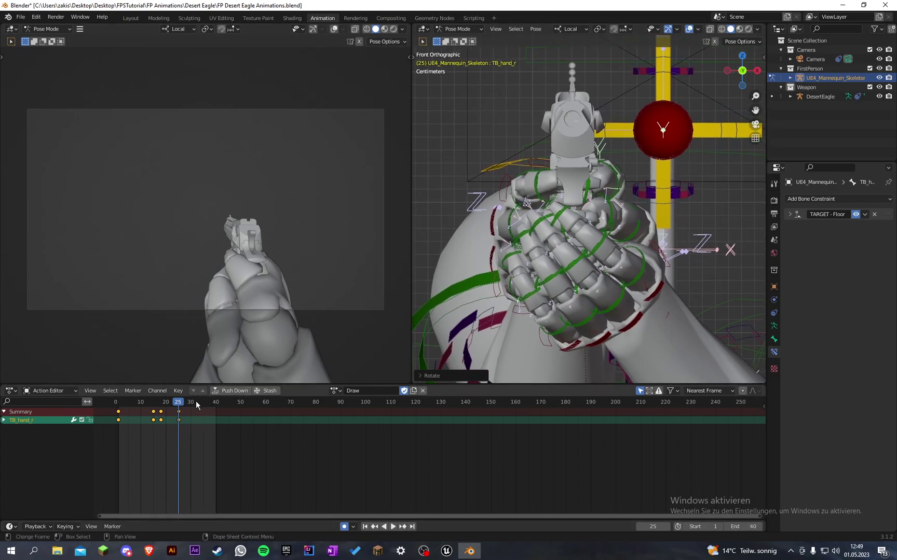
pyautogui.press('Escape')
pyautogui.press('g')
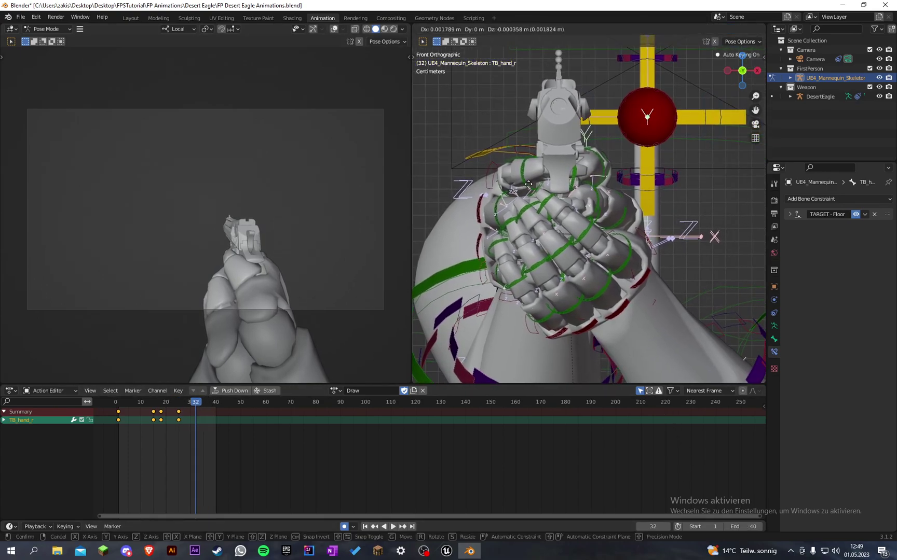
pyautogui.click(529, 185)
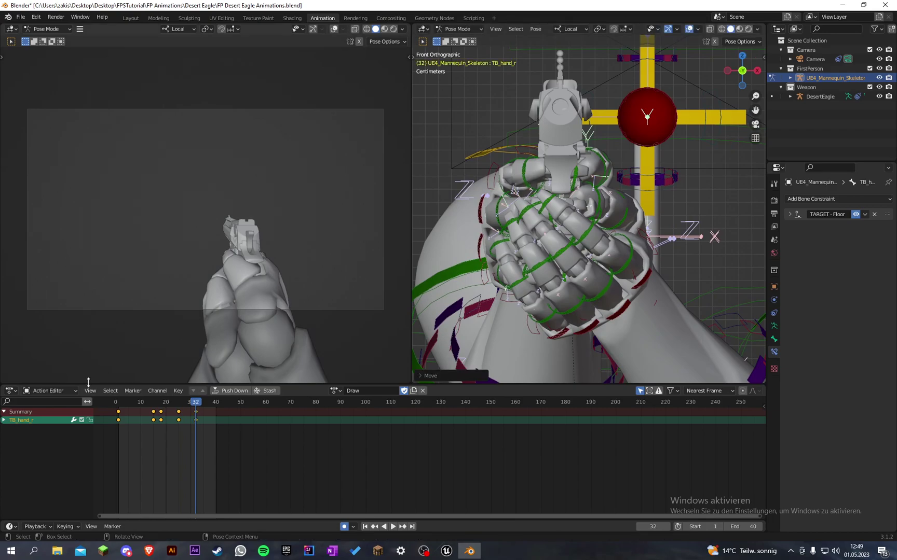
# - Copy the frame 15 keyframe to frame 39 and play the animation to check the settling motion
pyautogui.click(154, 412)
pyautogui.click(153, 403)
pyautogui.press('space')
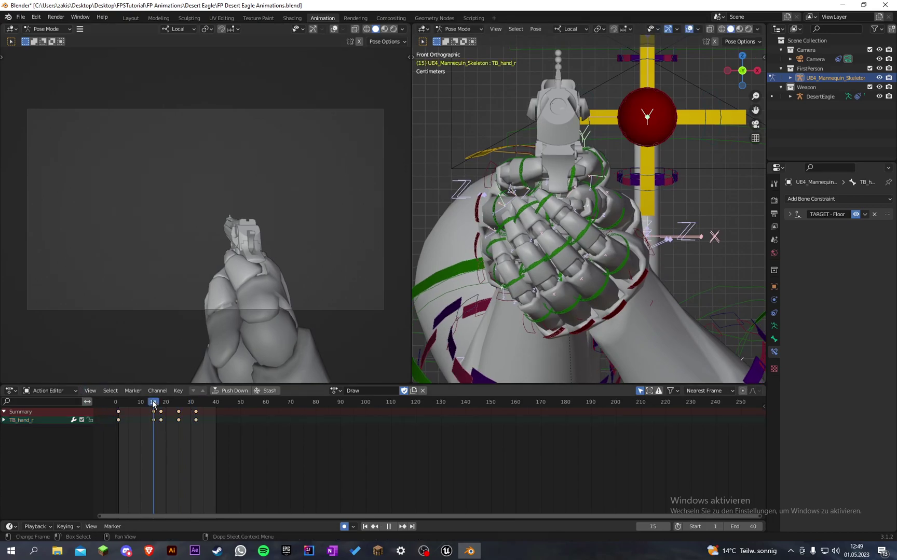
pyautogui.click(211, 403)
pyautogui.press('space')
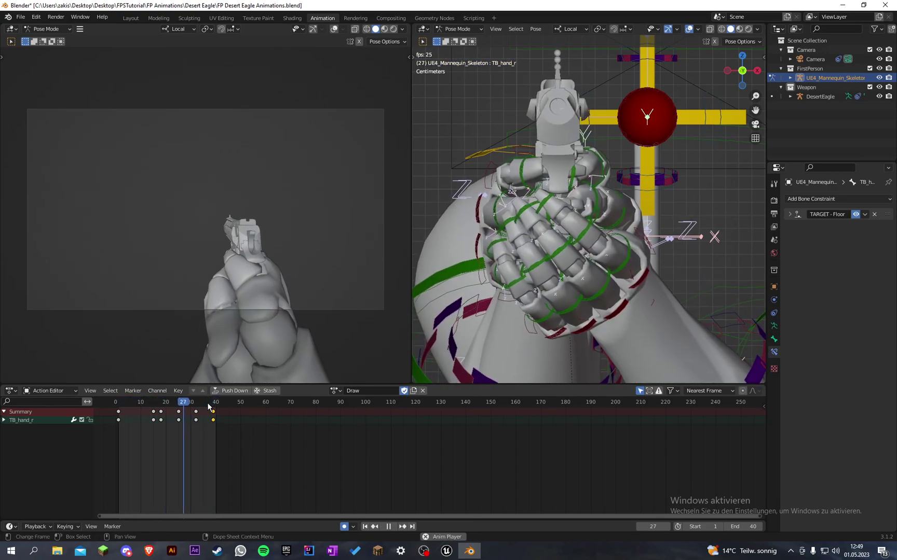
# - At frame 1, move and rotate the hand control in front view to tilt the lowered gun, and play the result
pyautogui.moveTo(134, 403)
pyautogui.mouseDown()
pyautogui.moveTo(214, 406)
pyautogui.moveTo(118, 404)
pyautogui.mouseUp()
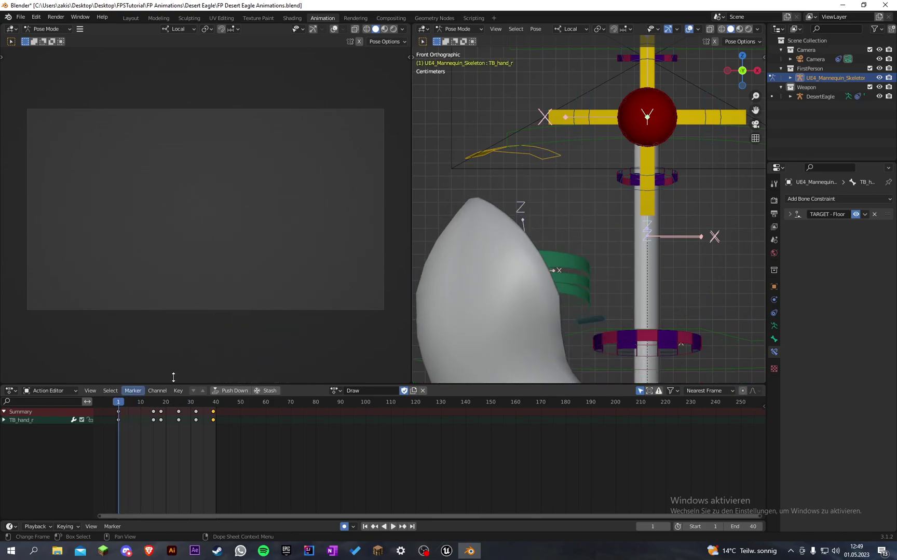
pyautogui.scroll(-11, 578, 204)
pyautogui.keyDown('shift'); pyautogui.moveTo(586, 214); pyautogui.dragTo(554, 223, button='middle'); pyautogui.keyUp('shift')
pyautogui.scroll(4, 554, 222)
pyautogui.press('r')
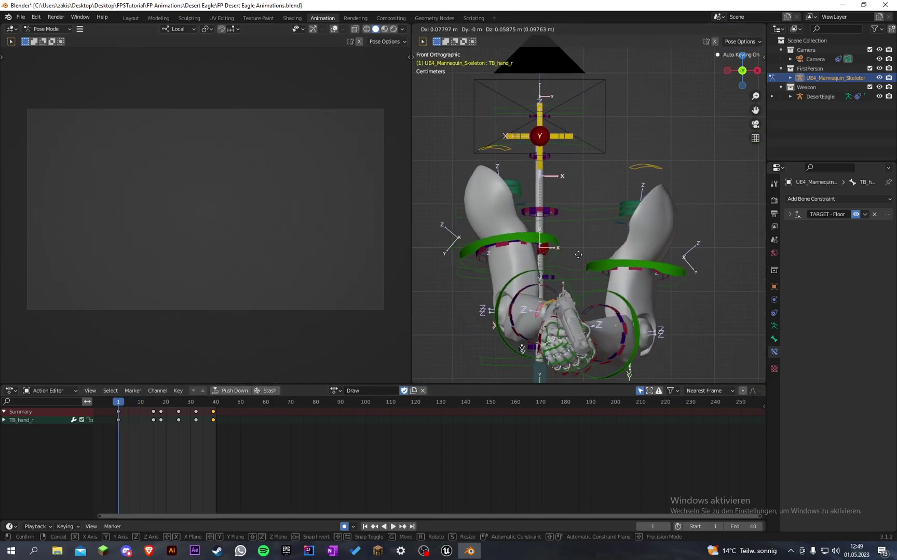
pyautogui.click(337, 297)
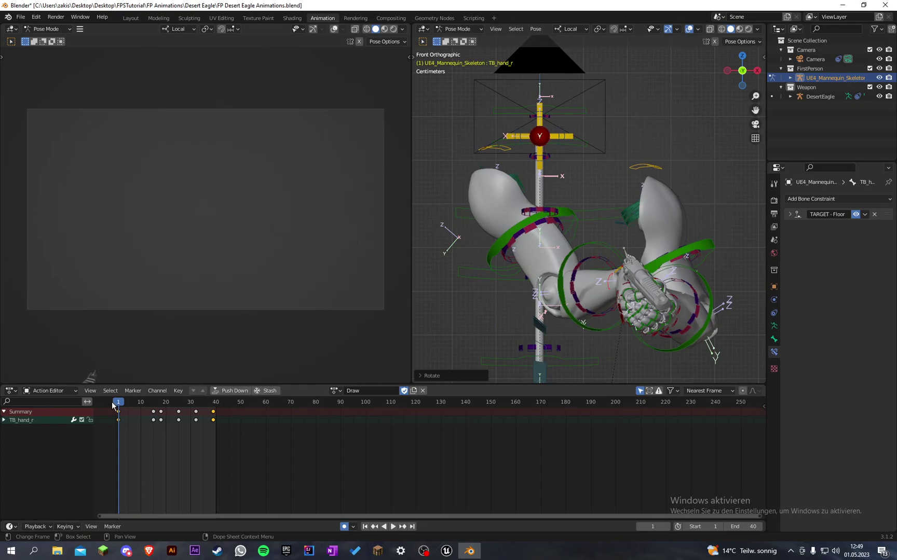
pyautogui.press('space')
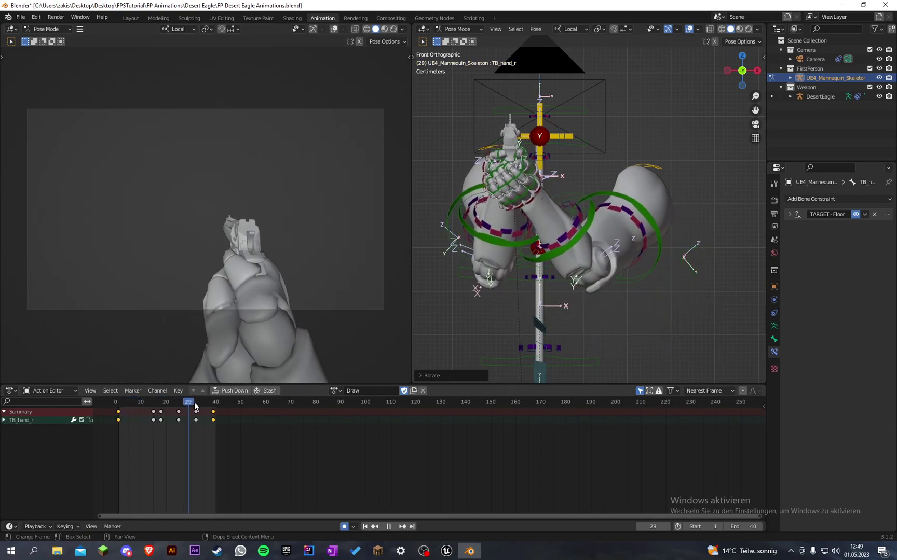
# - Back at frame 1, reposition and rotate the hand control in top view so the lowered gun points diagonally outward
pyautogui.click(118, 402)
pyautogui.press('KP_7')
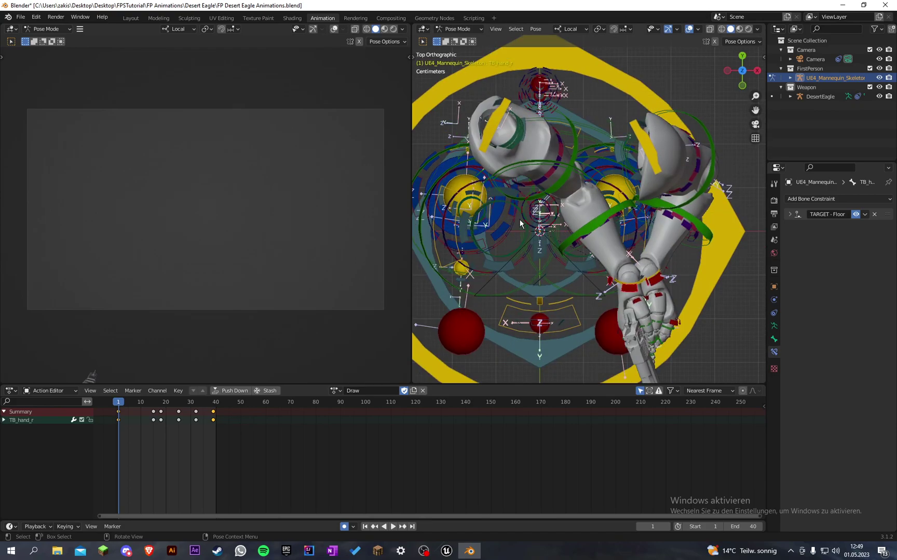
pyautogui.scroll(-1, 518, 220)
pyautogui.keyDown('shift'); pyautogui.moveTo(697, 234); pyautogui.dragTo(684, 229, button='middle'); pyautogui.keyUp('shift')
pyautogui.press('g')
pyautogui.click(606, 218)
pyautogui.press('r')
pyautogui.click(583, 193)
pyautogui.press('g')
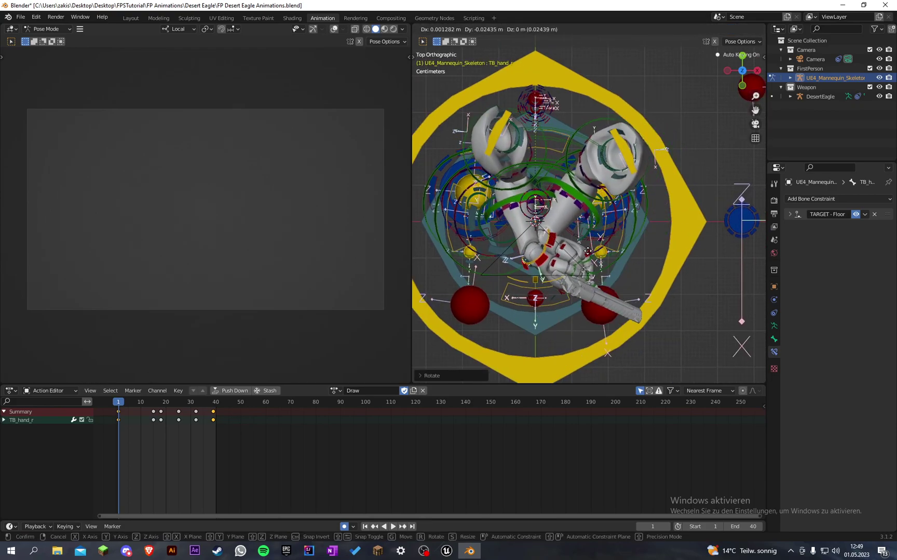
pyautogui.click(582, 212)
# - Rotate the hand control in side and front views to refine the starting pose, and play the Draw animation
pyautogui.press('KP_3')
pyautogui.press('r')
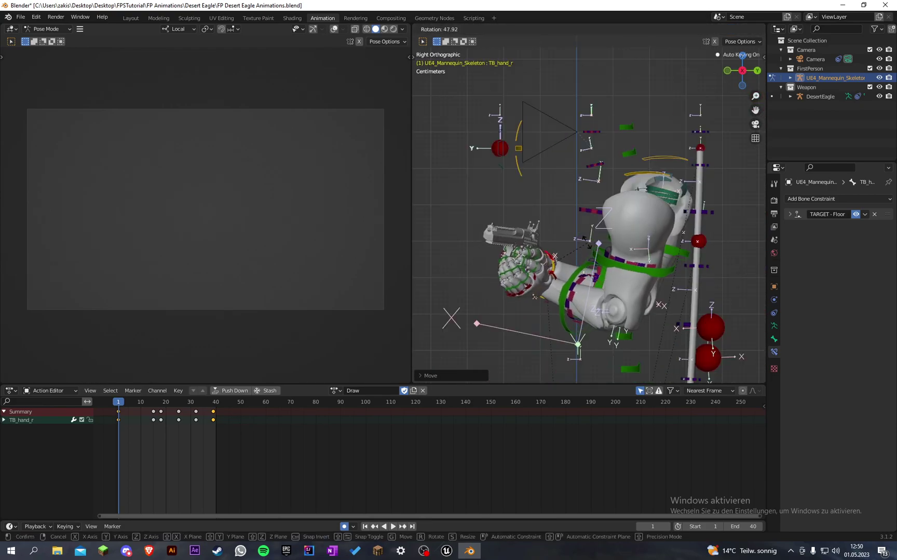
pyautogui.click(547, 221)
pyautogui.press('KP_1')
pyautogui.press('r')
pyautogui.click(574, 233)
pyautogui.press('space')
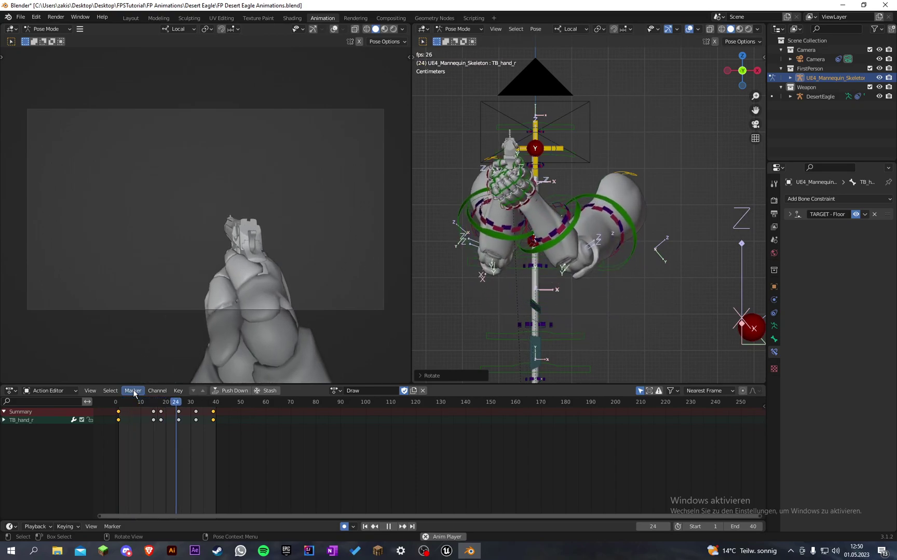
pyautogui.press('space')
# - Save the file and export the Draw action as Mr Mannequins FBX with the action prefix "FP DesertEagle"
pyautogui.hotkey('ctrl', 's')
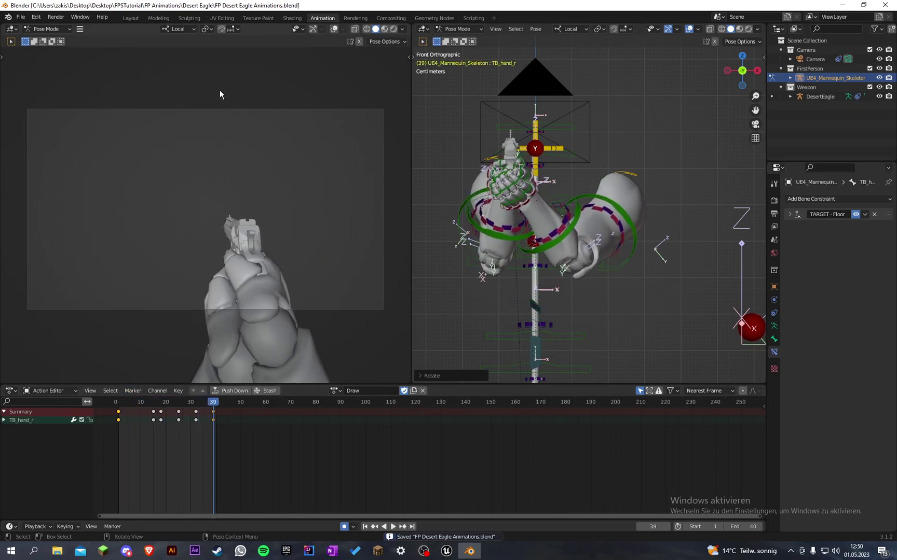
pyautogui.click(21, 17)
pyautogui.moveTo(46, 152)
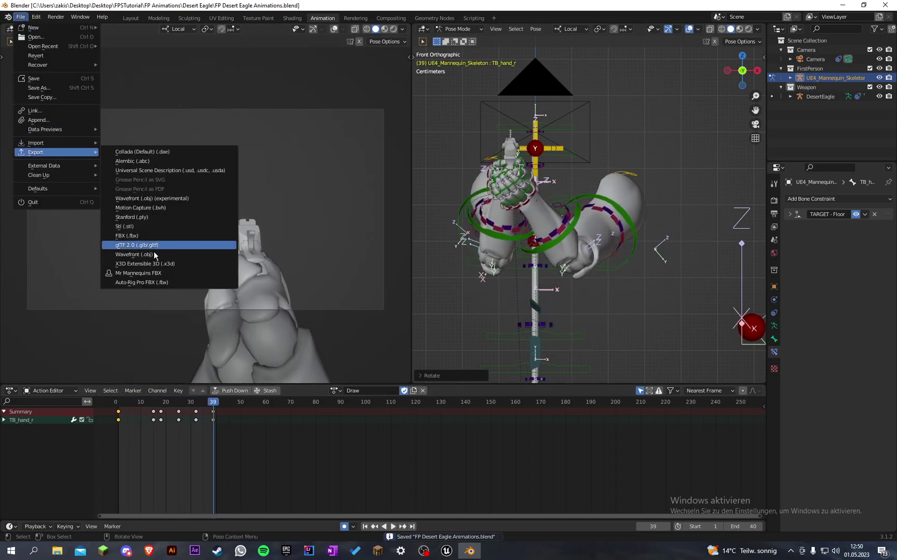
pyautogui.click(144, 270)
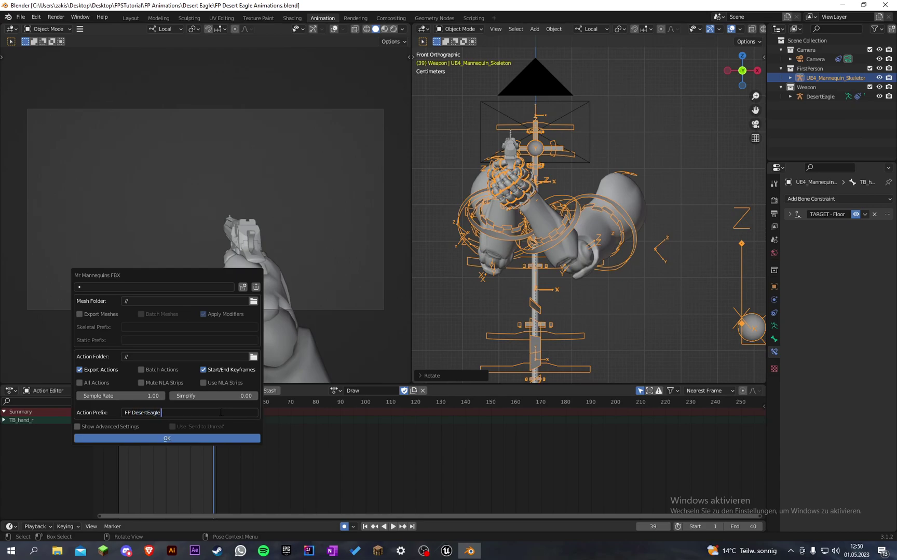
pyautogui.press('Return')
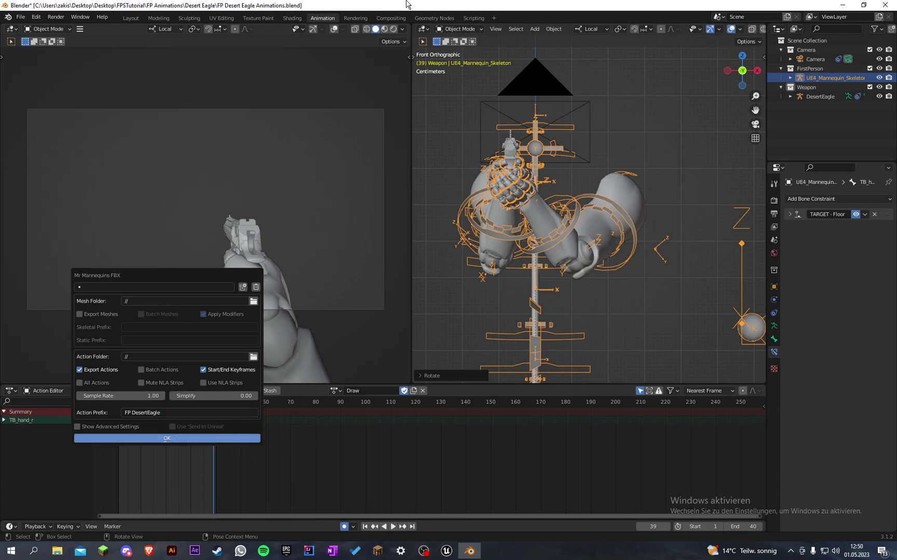
pyautogui.press('Return')
pyautogui.hotkey('ctrl', 's')
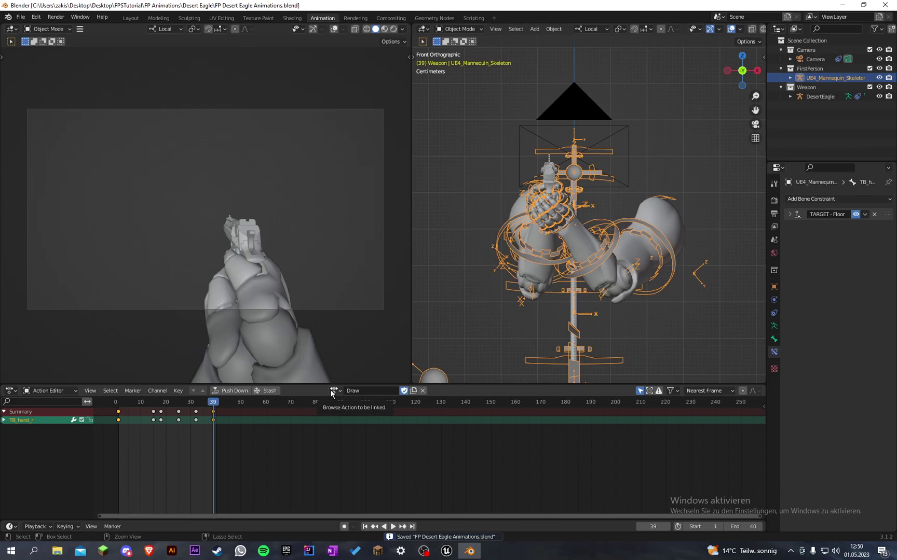
# - Unlink the Draw action, create a new action named Holster, and return the skeleton to Pose Mode
pyautogui.click(423, 394)
pyautogui.doubleClick(377, 391)
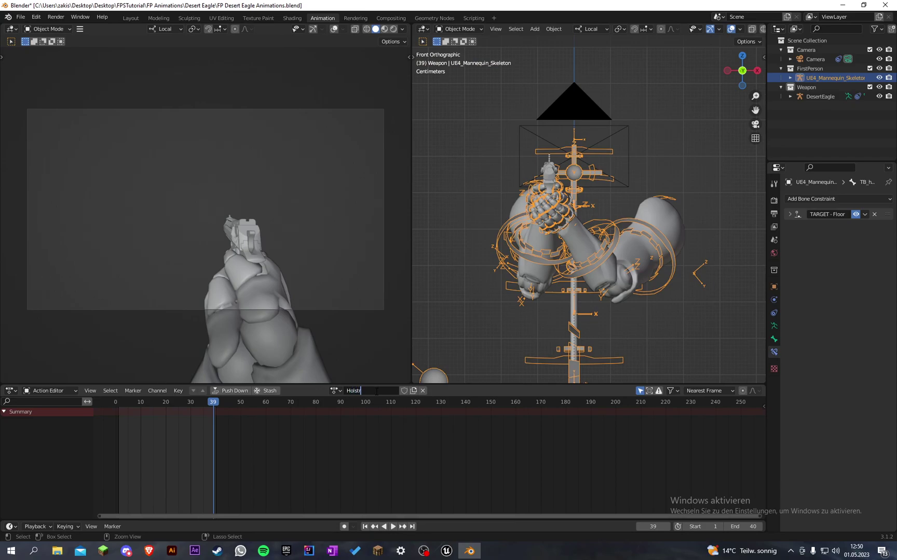
pyautogui.hotkey('ctrl', 'Tab')
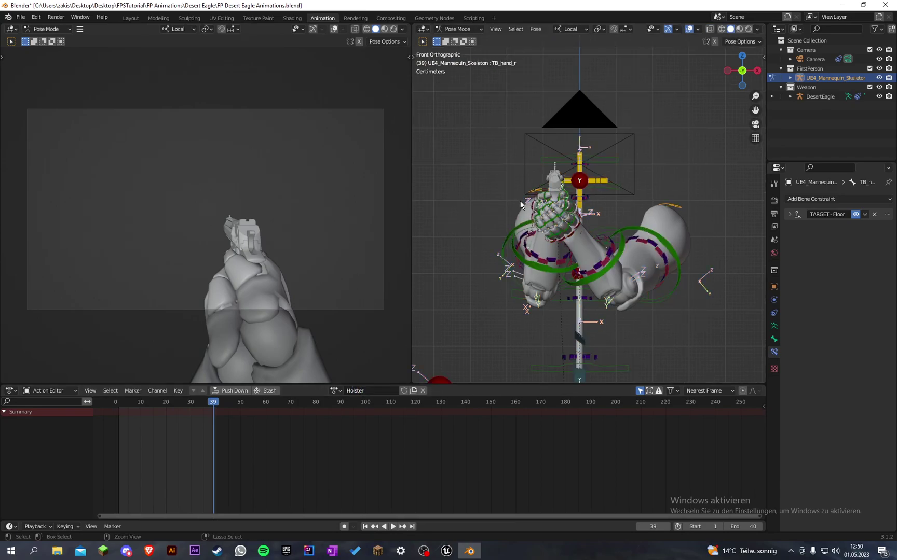
# - Load the Idle action's pose, switch back to Holster, and insert Location & Rotation keyframes for all bones at frame 1
pyautogui.click(334, 390)
pyautogui.click(358, 430)
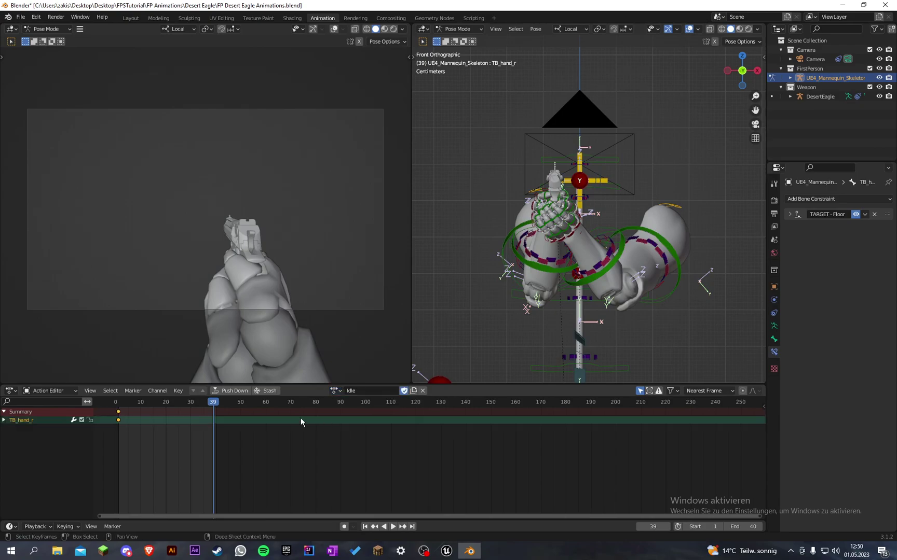
pyautogui.click(335, 390)
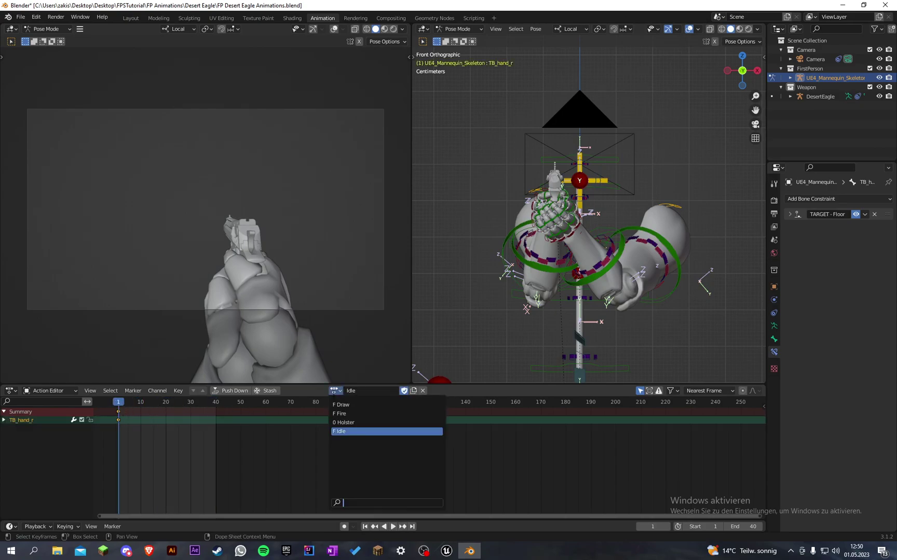
pyautogui.click(358, 422)
pyautogui.hotkey('ctrl', 's')
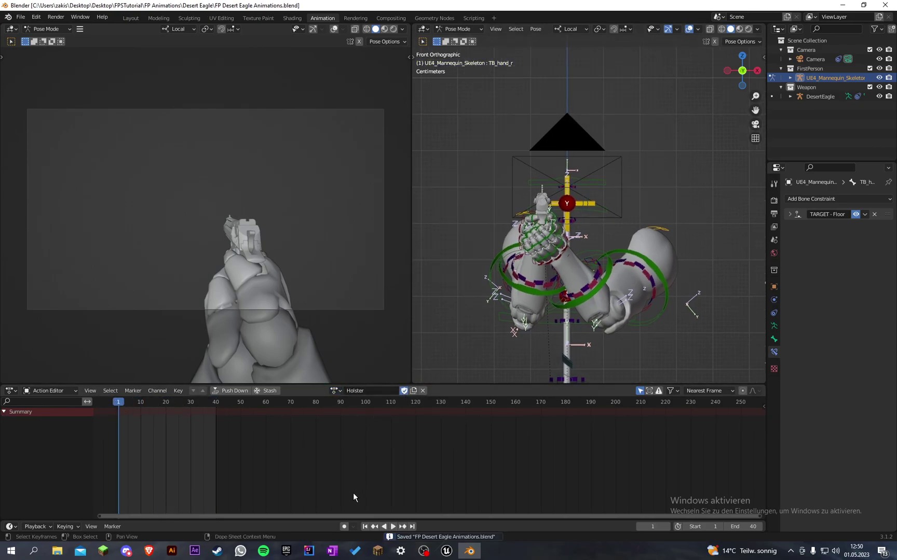
pyautogui.press('k')
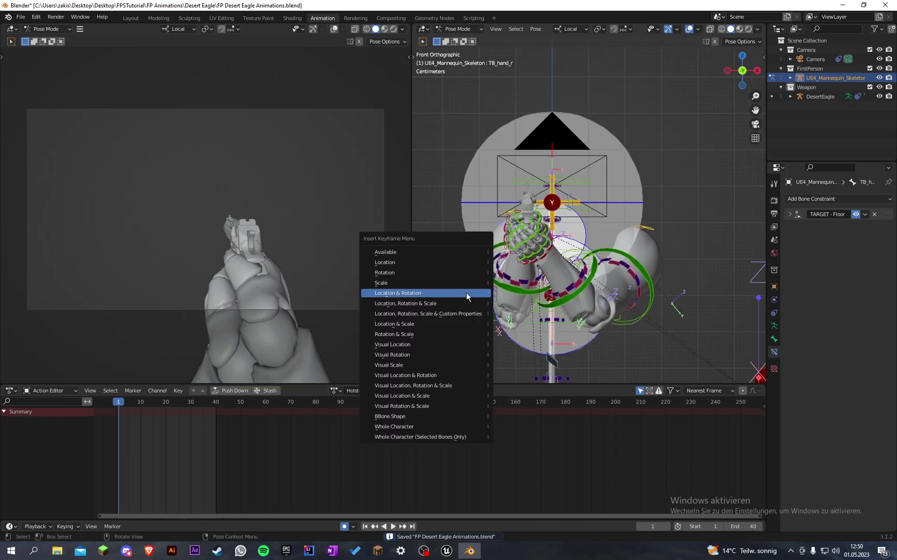
pyautogui.click(467, 295)
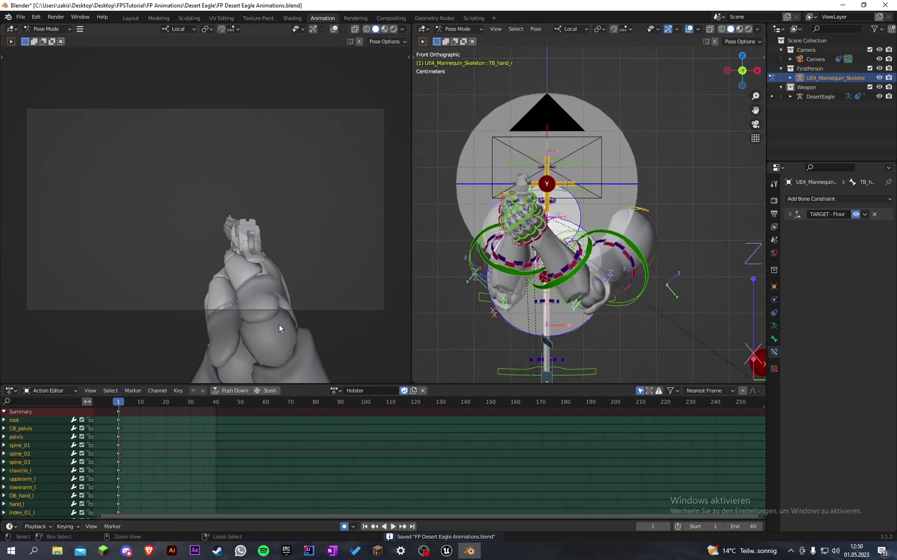
# - Copy the lowered-pose keyframe at frame 1 of Draw, paste it into Holster at frame 16, and play the animation
pyautogui.click(331, 391)
pyautogui.click(353, 405)
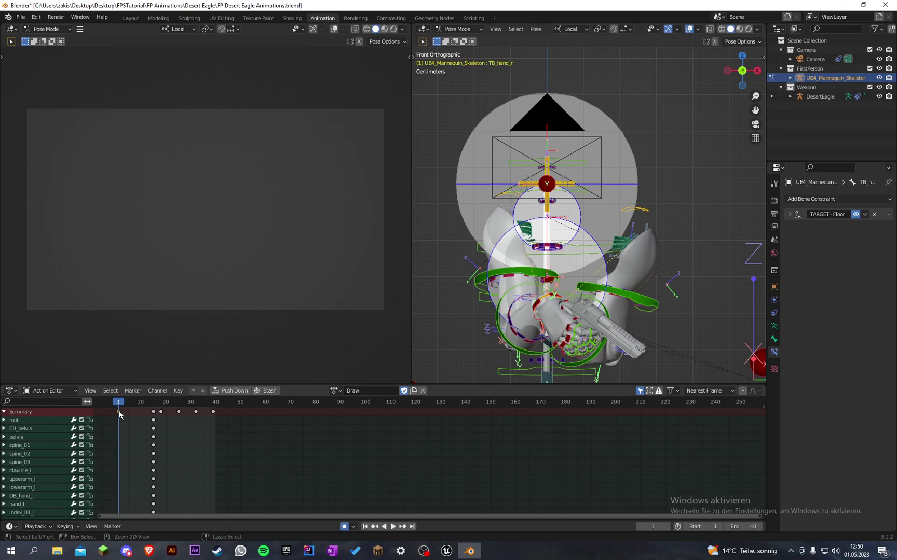
pyautogui.click(335, 391)
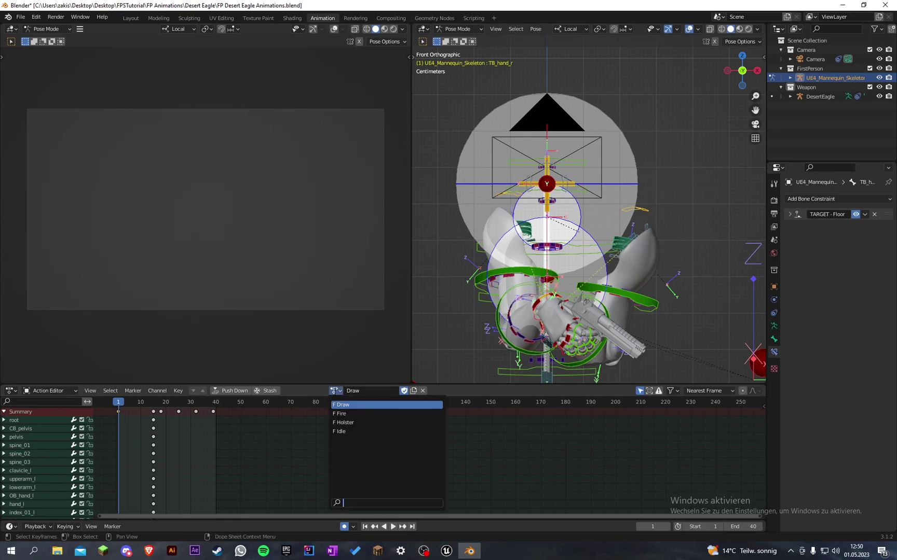
pyautogui.click(350, 422)
pyautogui.hotkey('ctrl', 'v')
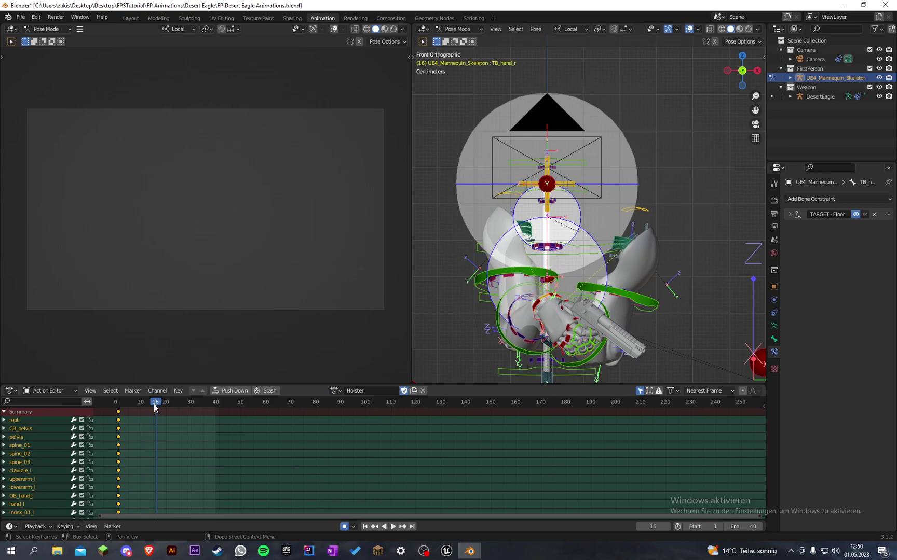
pyautogui.moveTo(154, 407); pyautogui.dragTo(115, 408)
pyautogui.press('space')
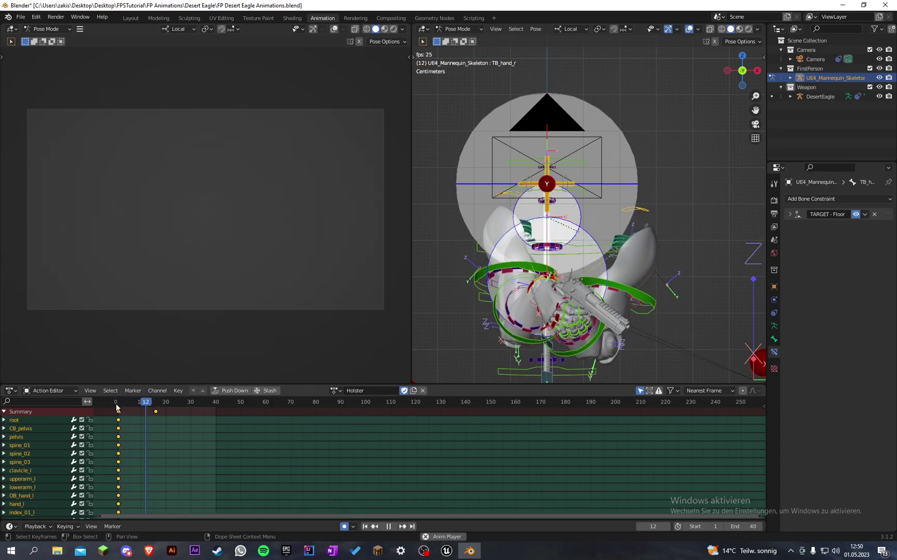
# - Stop the playback at frame 16 and set the scene's end frame to 16
pyautogui.click(154, 405)
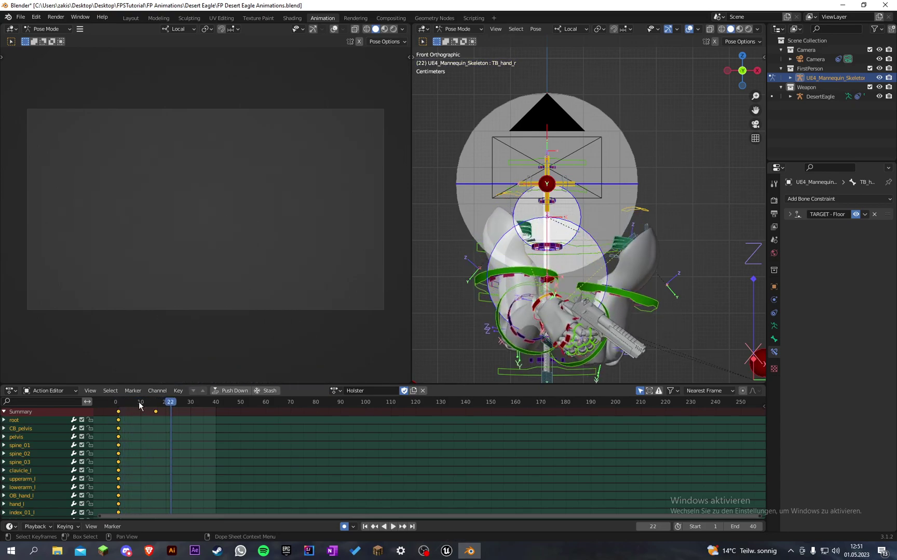
pyautogui.moveTo(156, 407); pyautogui.dragTo(155, 406)
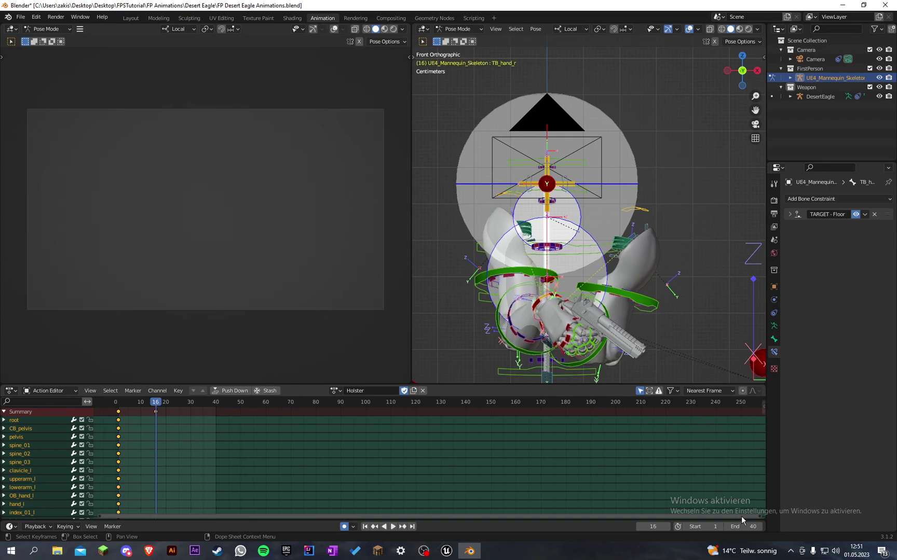
pyautogui.press('Return')
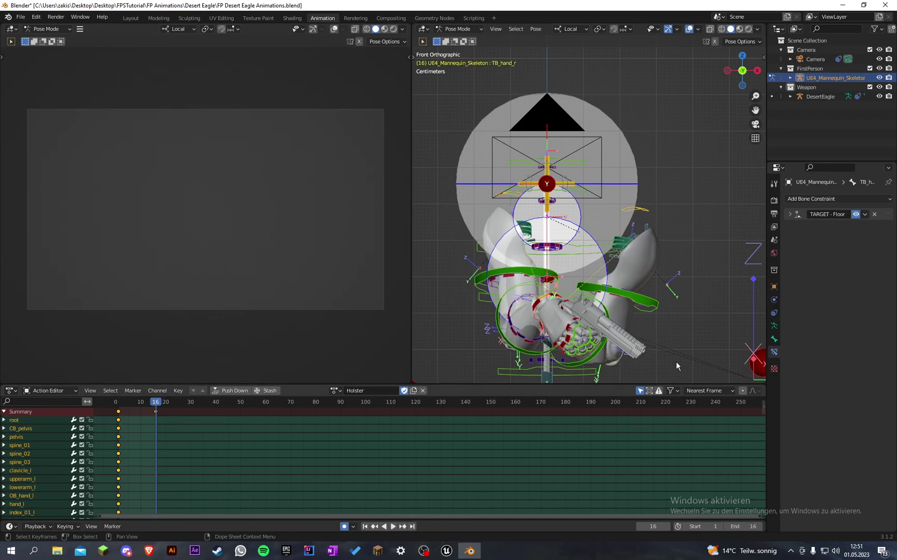
# - Save the Blender file and export the Holster action as Mr Mannequins FBX named FP_DesertEagle_Holster
pyautogui.hotkey('ctrl', 's')
pyautogui.click(21, 17)
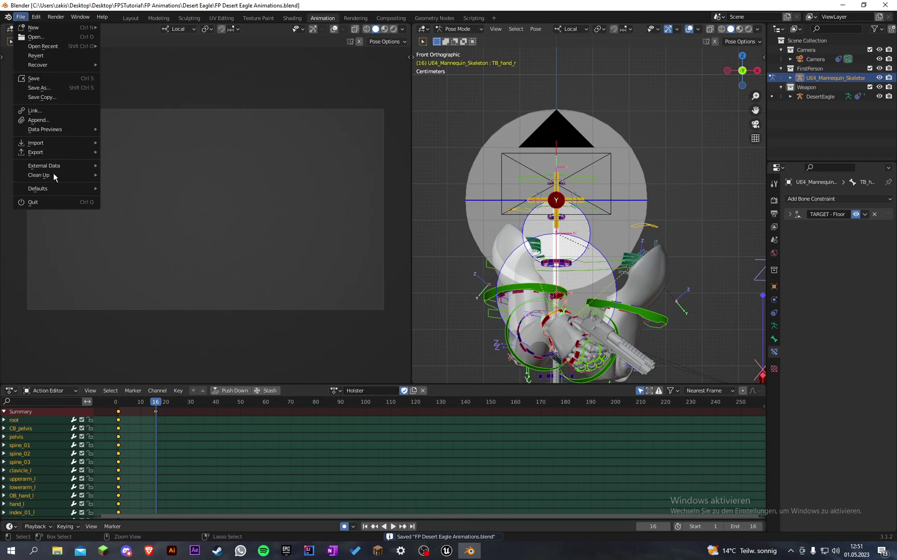
pyautogui.moveTo(66, 159)
pyautogui.click(155, 273)
pyautogui.click(181, 439)
# - Switch to Unreal and import FP_DesertEagle_Draw.fbx and FP_DesertEagle_Holster.fbx into the DesertEagle animation folder with SK_Mannequin_Arms_Skeleton as skeleton
pyautogui.click(445, 553)
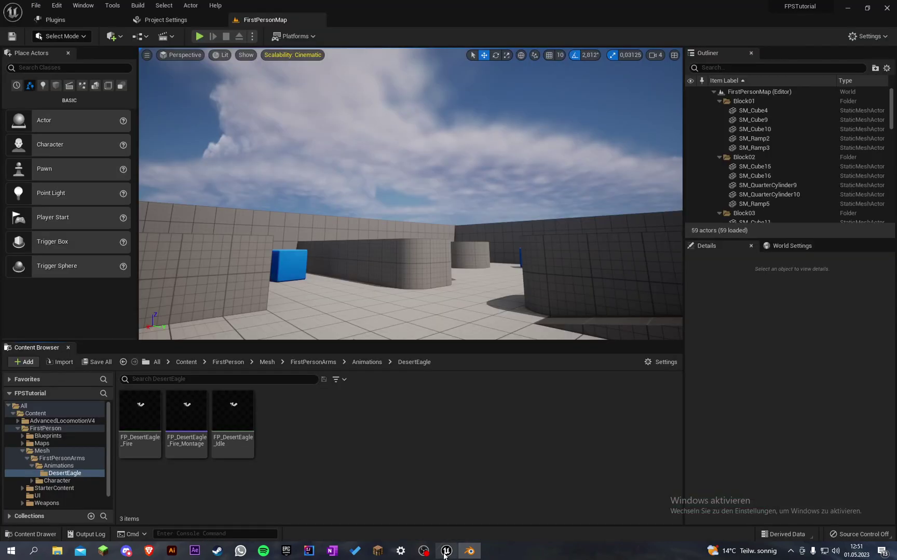
pyautogui.click(58, 552)
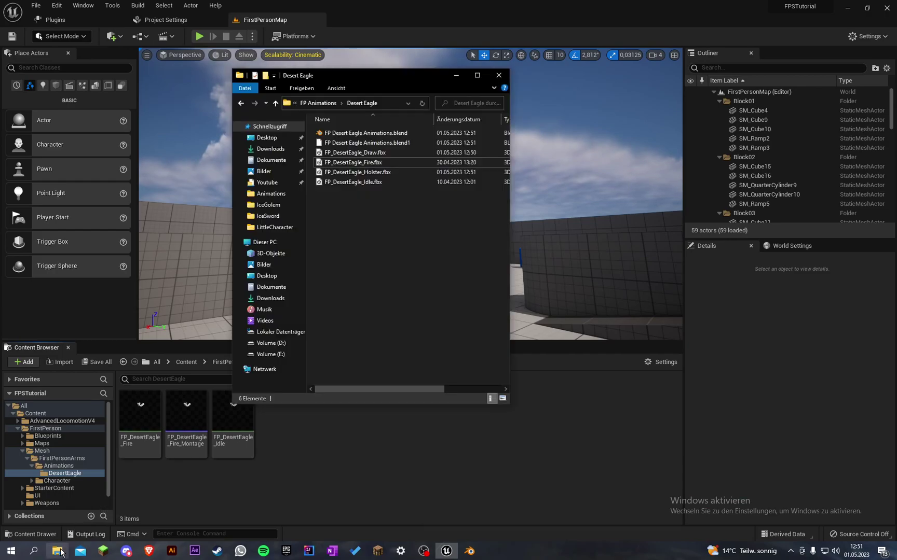
pyautogui.click(363, 172)
pyautogui.keyDown('ctrl'); pyautogui.click(363, 152); pyautogui.keyUp('ctrl')
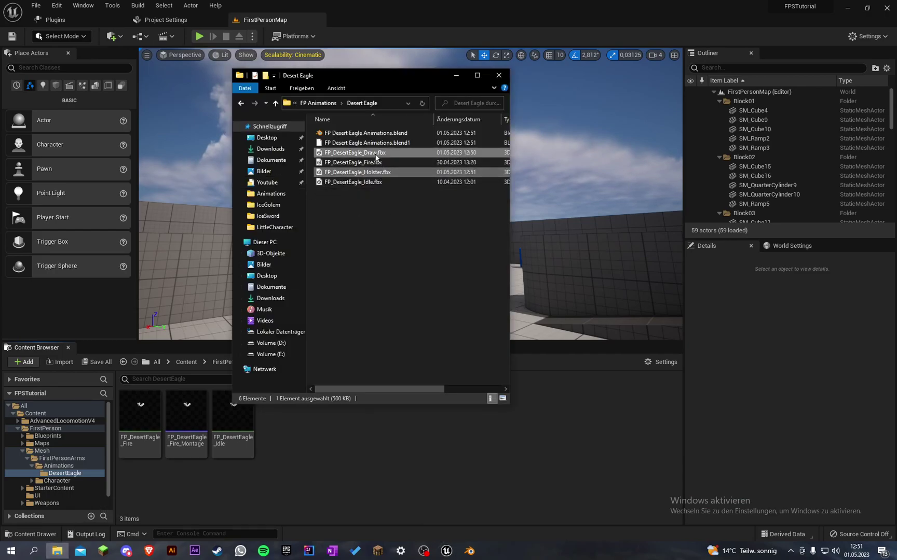
pyautogui.click(532, 135)
pyautogui.click(434, 148)
pyautogui.click(472, 162)
pyautogui.write('arms')
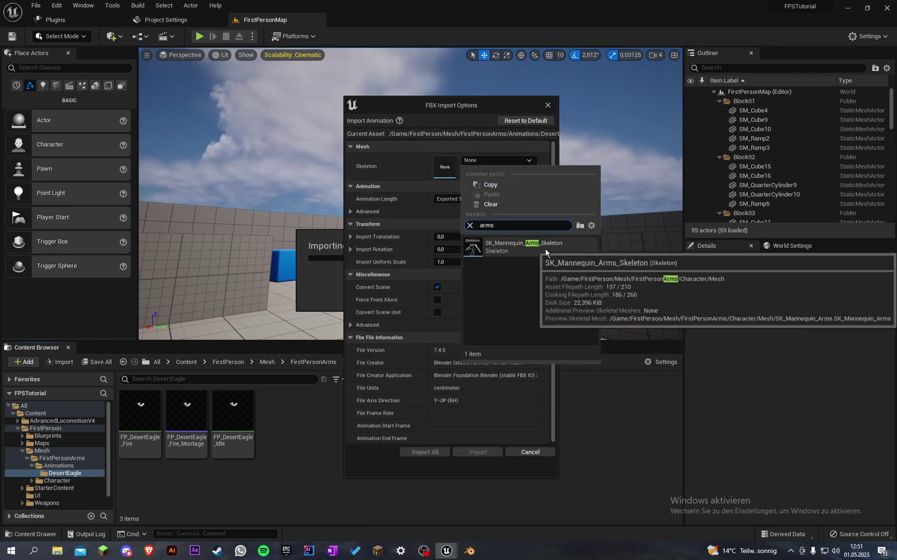
pyautogui.click(544, 248)
pyautogui.click(426, 452)
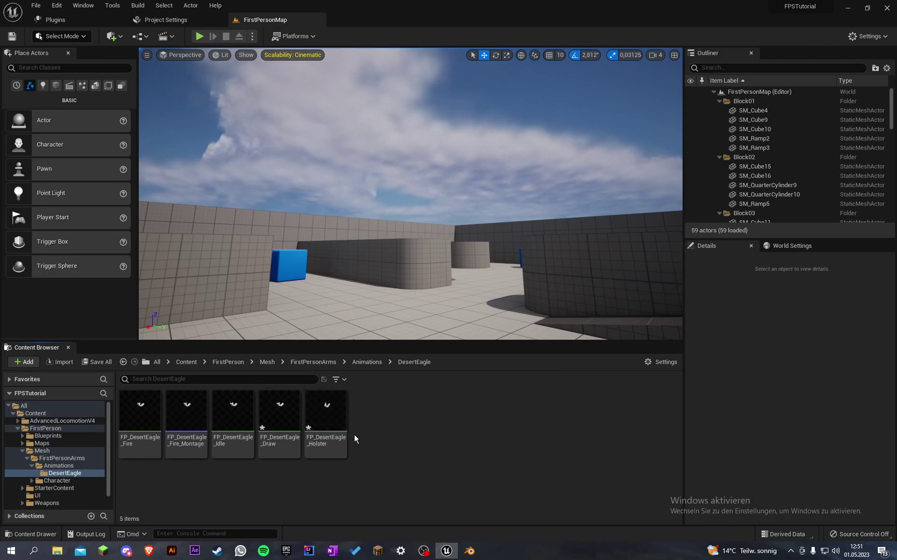
# - Open FirstPerson_AnimBP from the Animations folder and bring up its First Person States state machine
pyautogui.click(369, 362)
pyautogui.click(175, 427)
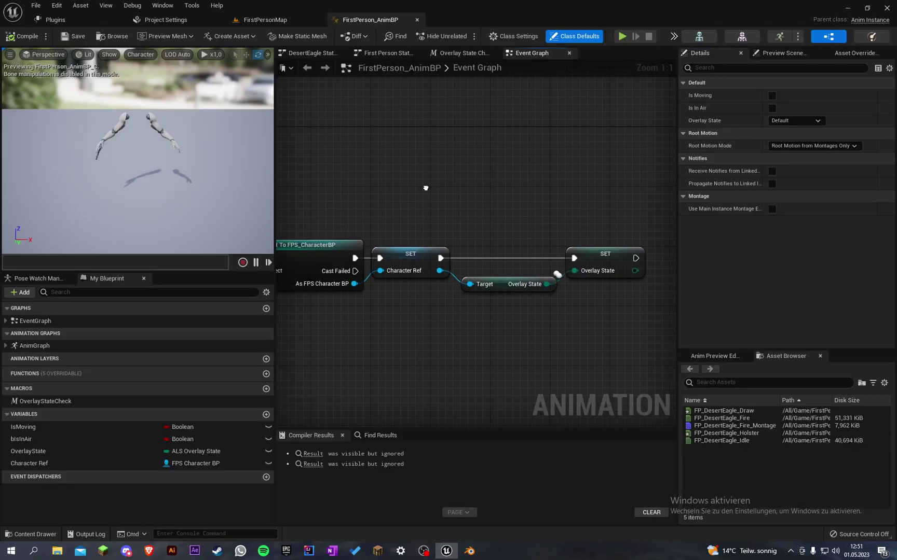
pyautogui.click(388, 53)
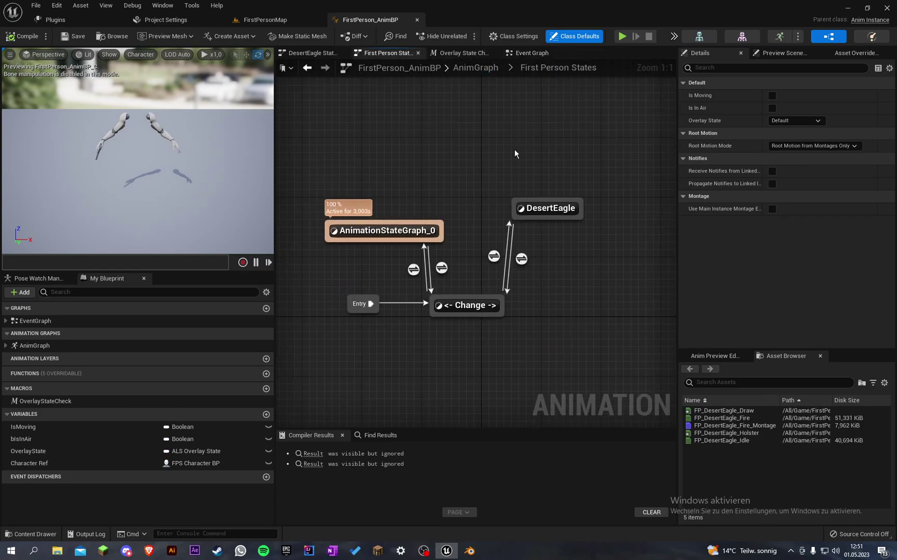
# - Examine the AnimationStateGraph_0 state and the rule of its transition to the Change state
pyautogui.doubleClick(411, 228)
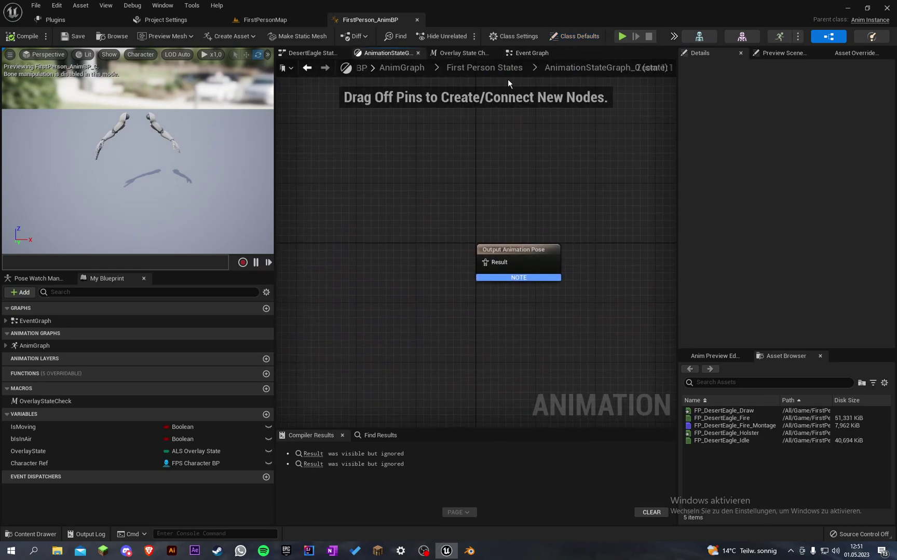
pyautogui.click(484, 68)
pyautogui.doubleClick(455, 264)
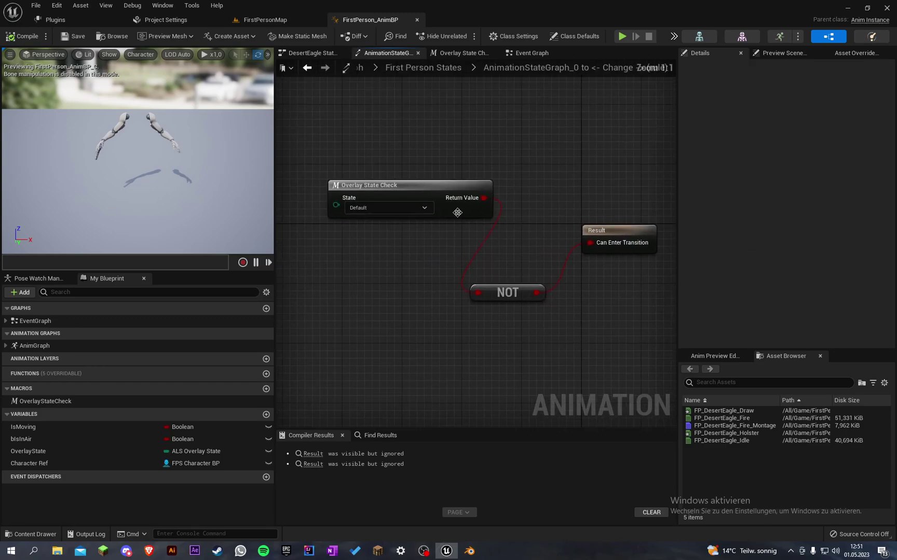
pyautogui.click(447, 68)
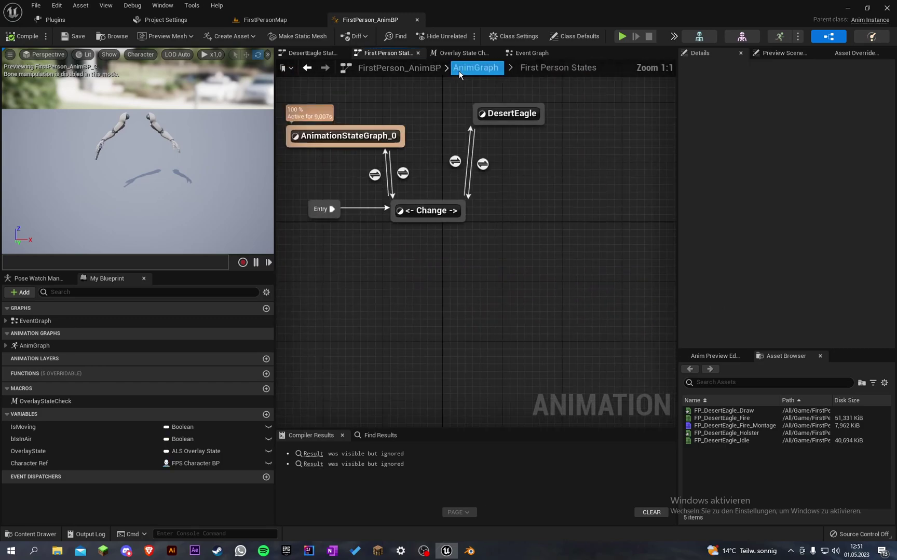
# - Rearrange the First Person States graph, placing the DesertEagle state farther from the Change state
pyautogui.click(432, 229)
pyautogui.moveTo(433, 228); pyautogui.dragTo(345, 202)
pyautogui.moveTo(345, 202); pyautogui.dragTo(202, 210, button='right')
pyautogui.moveTo(418, 208); pyautogui.dragTo(478, 214)
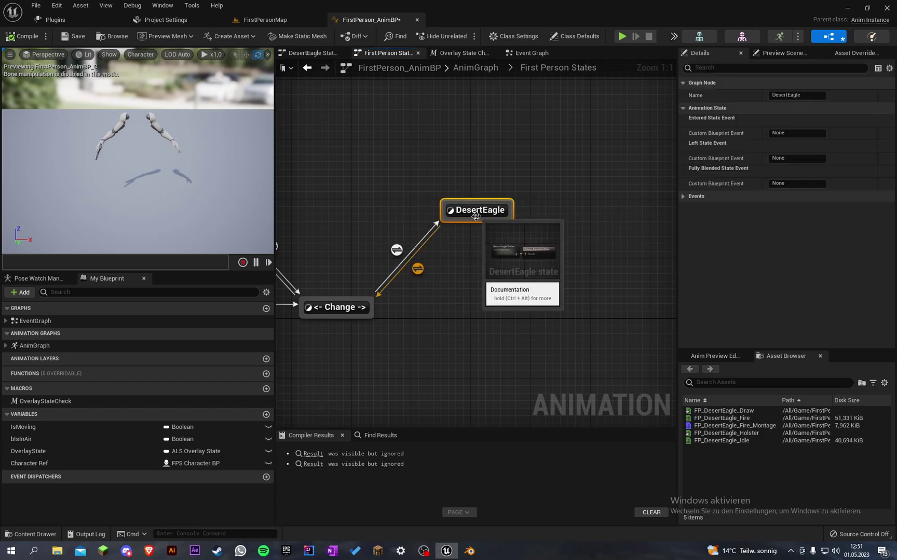
pyautogui.click(483, 235)
pyautogui.moveTo(483, 236); pyautogui.dragTo(469, 264, button='right')
pyautogui.moveTo(457, 244); pyautogui.dragTo(471, 251)
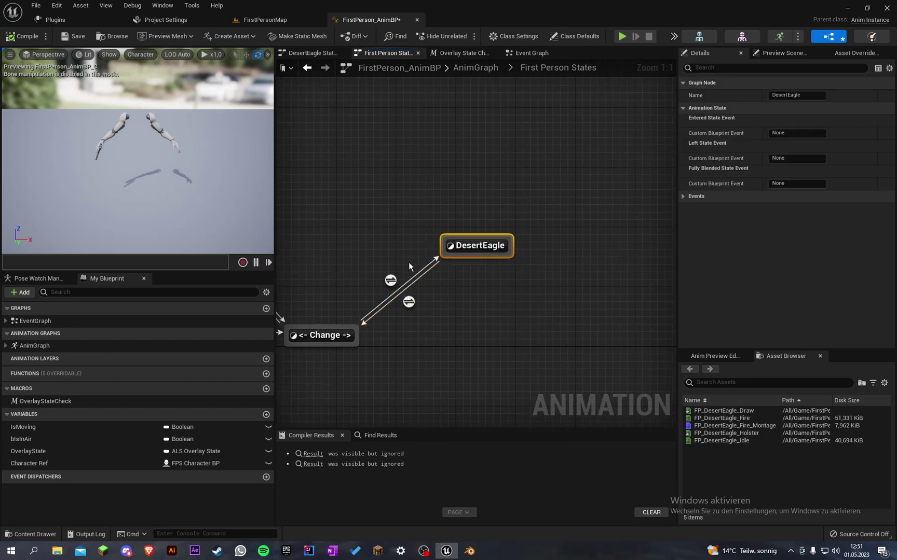
# - Open the DesertEagle States state machine inside the DesertEagle state and move the Entry node away from Idle
pyautogui.doubleClick(477, 247)
pyautogui.doubleClick(481, 269)
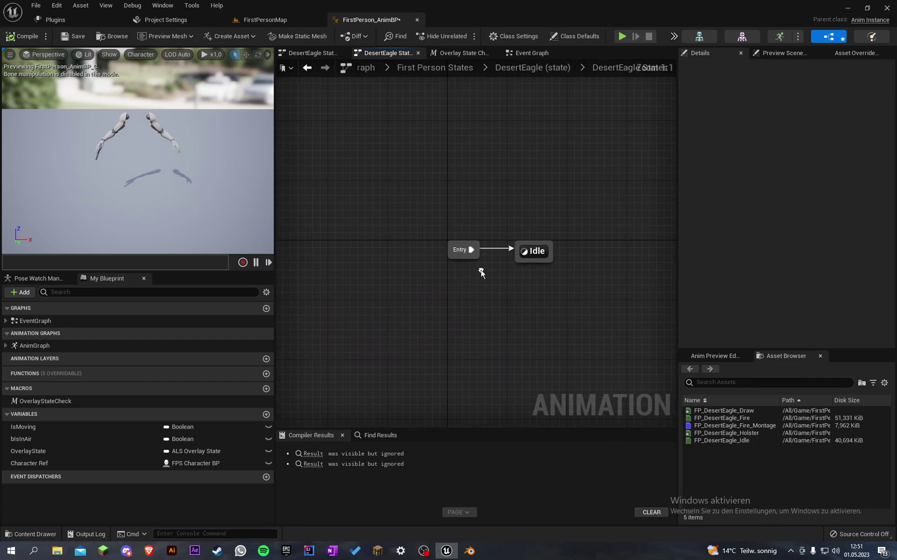
pyautogui.moveTo(469, 251); pyautogui.dragTo(338, 260)
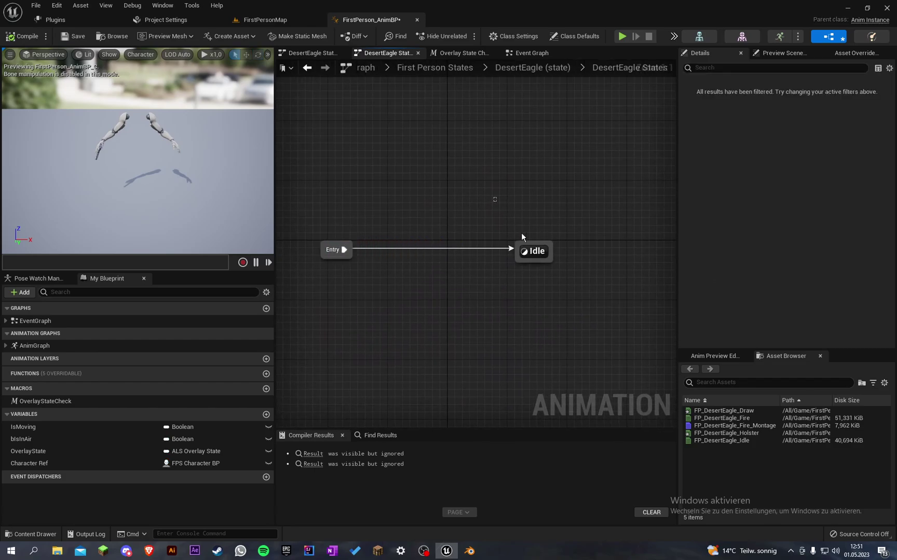
# - Insert a state named Draw between Entry and Idle, using the FP_DesertEagle_Draw animation and a transition to Idle
pyautogui.click(524, 245)
pyautogui.moveTo(397, 248); pyautogui.dragTo(397, 249)
pyautogui.click(432, 283)
pyautogui.write('Draw')
pyautogui.press('Return')
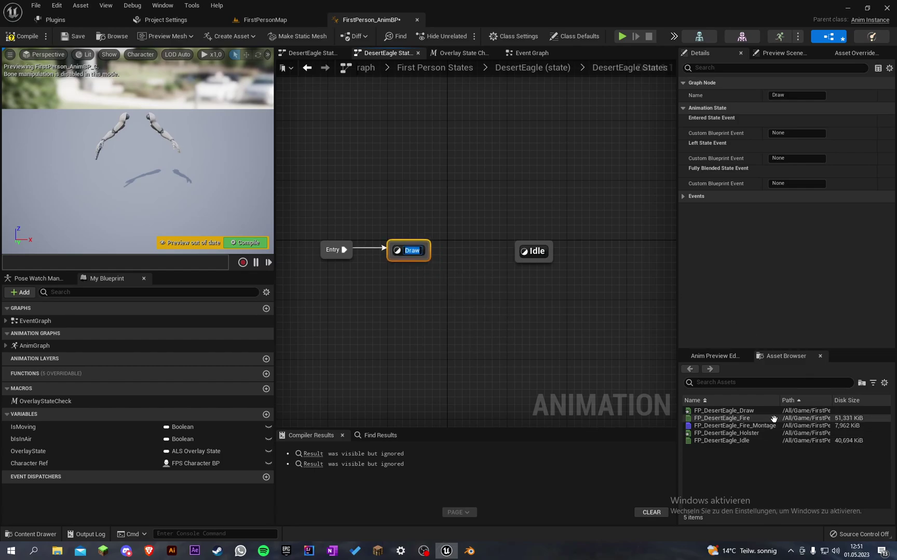
pyautogui.moveTo(752, 411)
pyautogui.mouseDown()
pyautogui.moveTo(408, 275)
pyautogui.moveTo(404, 254)
pyautogui.moveTo(435, 263)
pyautogui.mouseUp()
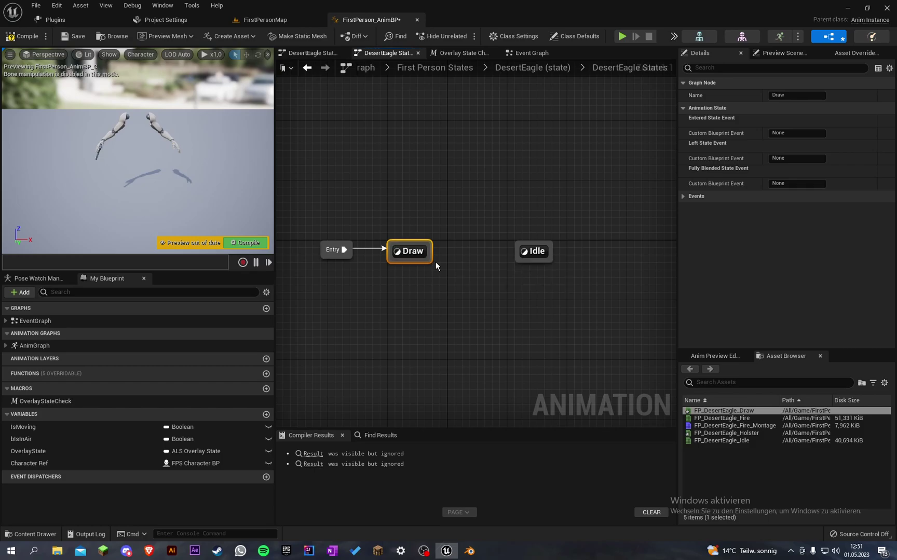
pyautogui.moveTo(518, 259); pyautogui.dragTo(517, 259)
# - Make the Draw to Idle rule pass when Time Remaining (FP_DesertEagle_Draw) is less than 0,2, and compile and save the blueprint
pyautogui.doubleClick(474, 239)
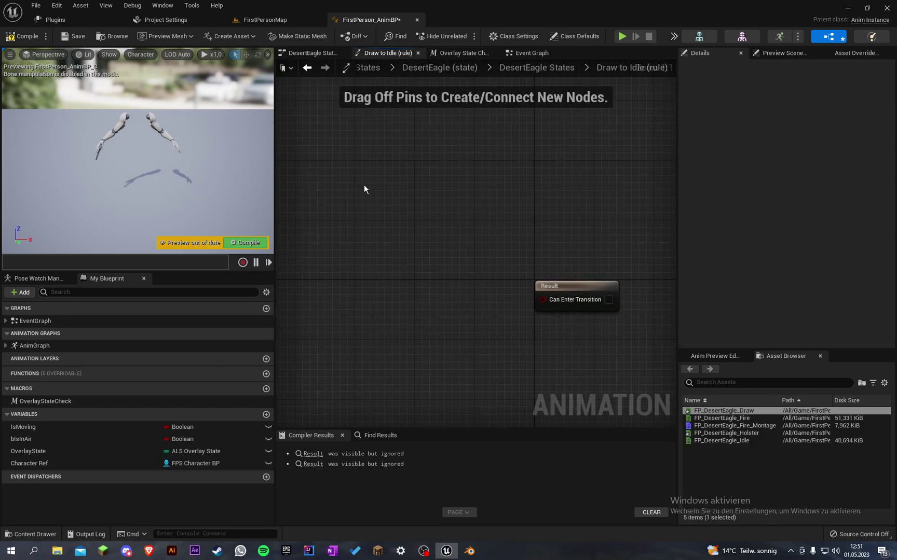
pyautogui.moveTo(561, 299); pyautogui.dragTo(388, 245)
pyautogui.write('time remain')
pyautogui.click(464, 309)
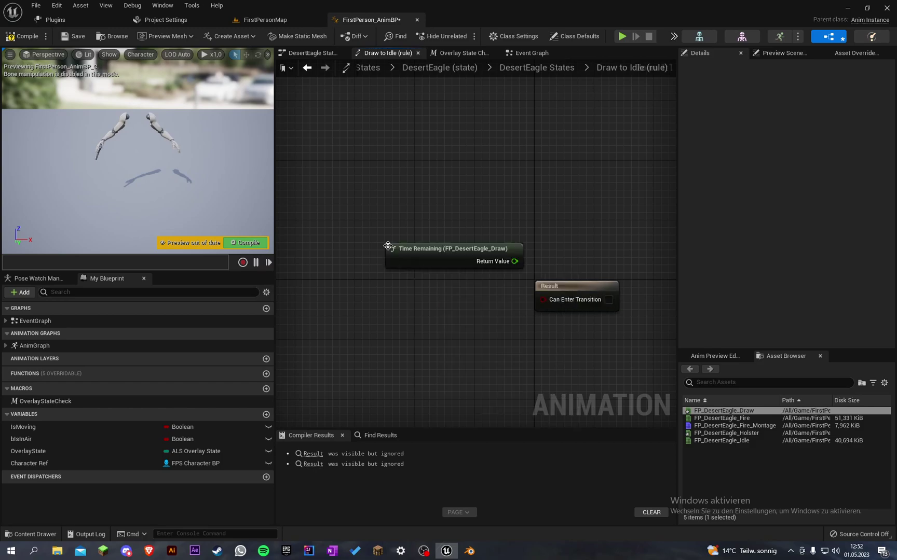
pyautogui.moveTo(514, 261); pyautogui.dragTo(407, 301)
pyautogui.write('<')
pyautogui.press('Return')
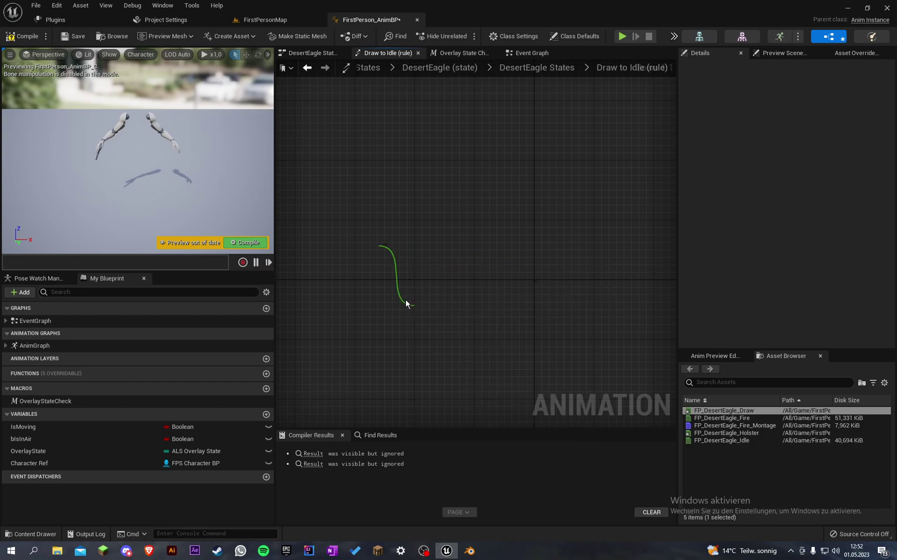
pyautogui.write('0,2')
pyautogui.moveTo(468, 317); pyautogui.dragTo(543, 300)
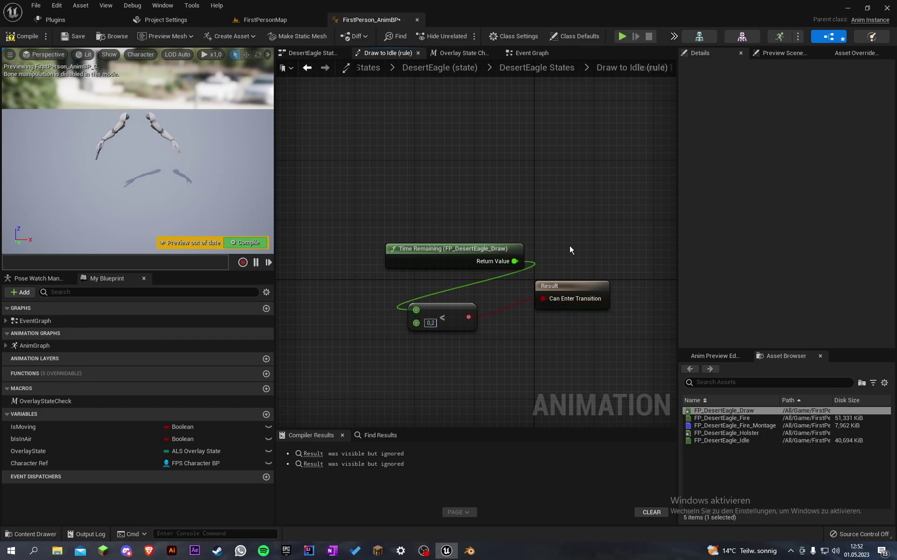
pyautogui.click(24, 36)
pyautogui.click(73, 37)
# - Play FirstPersonMap in fullscreen, test switching the overlay to the Desert Eagle and back, and end the session
pyautogui.click(247, 20)
pyautogui.click(199, 35)
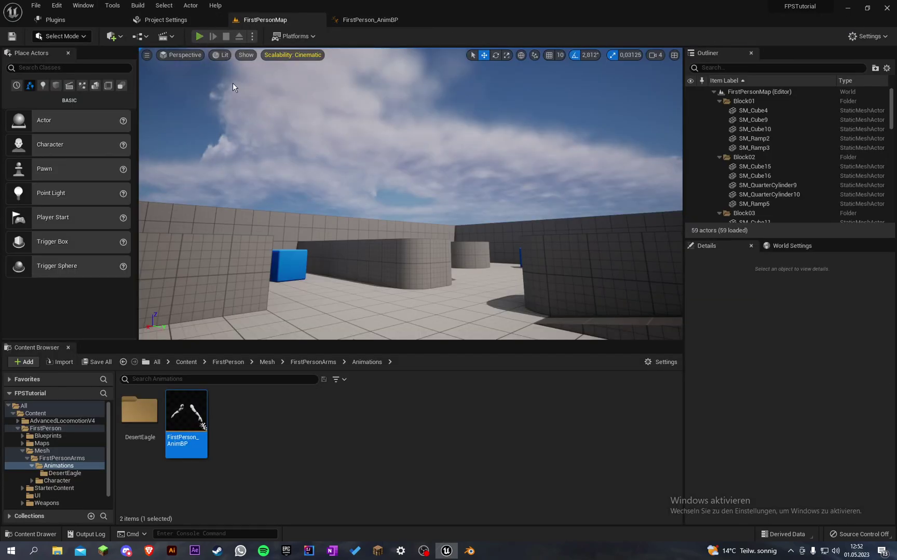
pyautogui.press('F11')
pyautogui.press('q')
pyautogui.scroll(1, 449, 270)
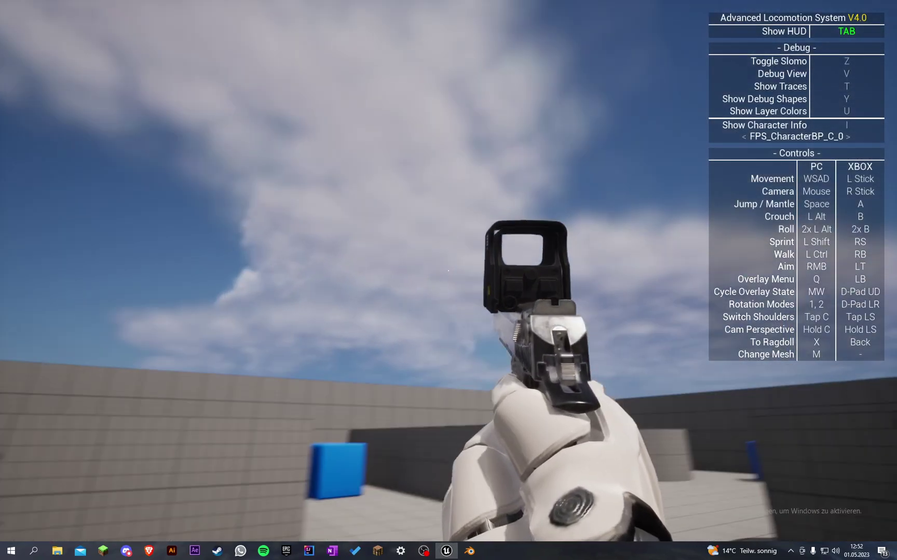
pyautogui.press('Tab')
pyautogui.press('q')
pyautogui.scroll(-1, 448, 270)
pyautogui.press('Escape')
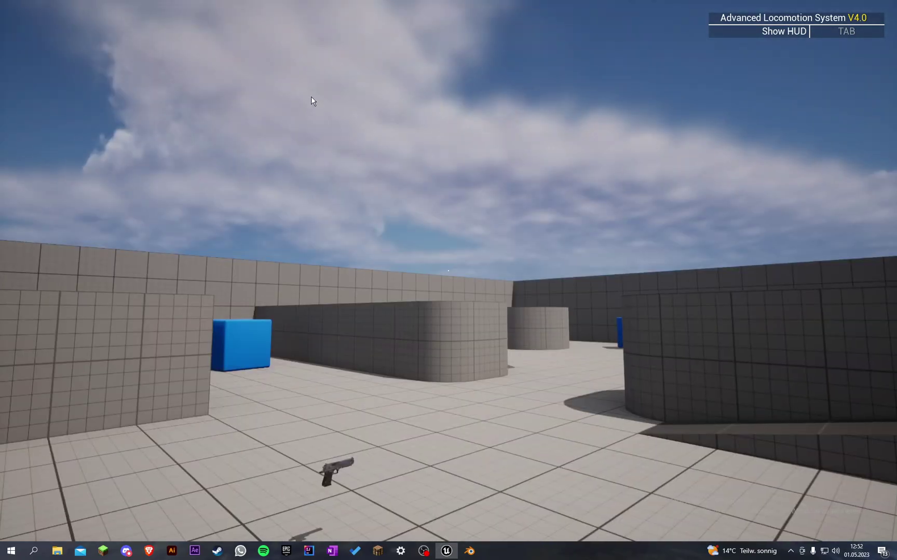
pyautogui.press('F11')
# - Set the engine scalability quality to High and play-test drawing and putting away the Desert Eagle in fullscreen
pyautogui.click(286, 55)
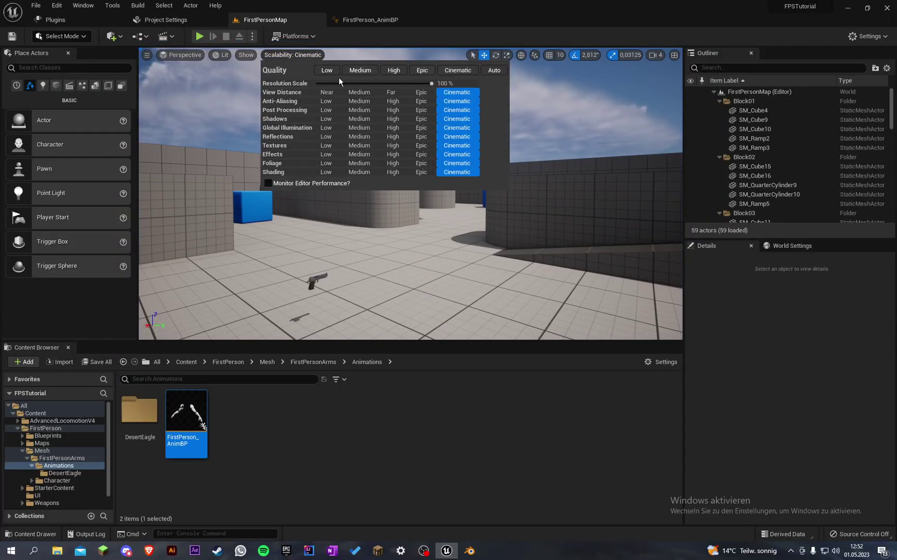
pyautogui.click(403, 71)
pyautogui.click(199, 36)
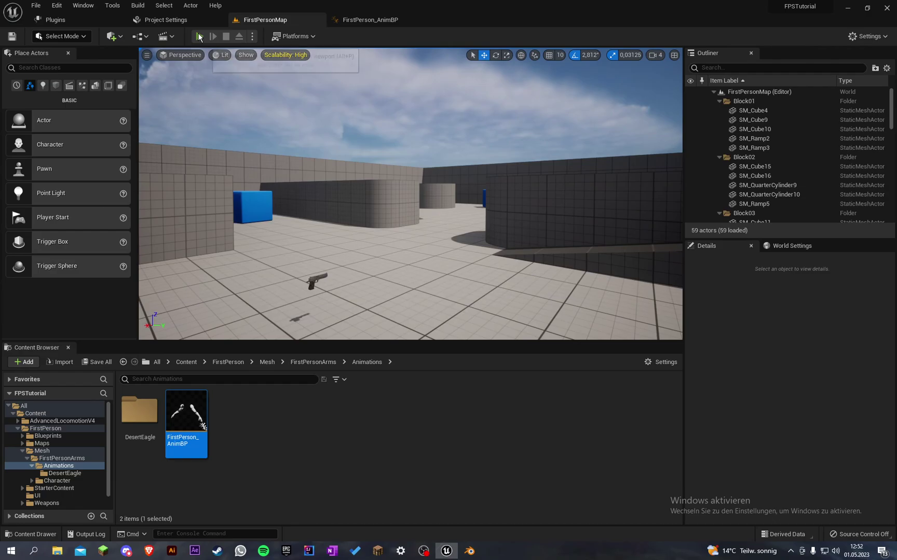
pyautogui.press('F11')
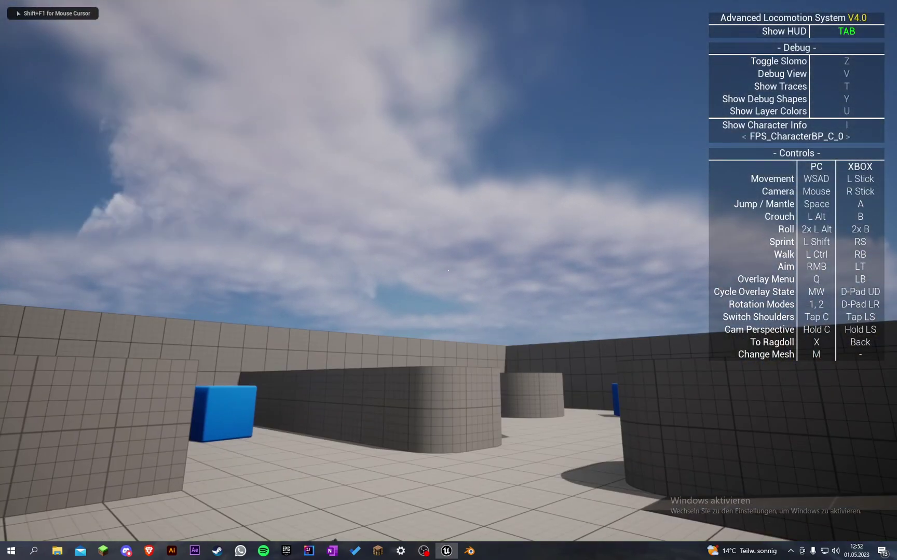
pyautogui.rightClick(449, 270)
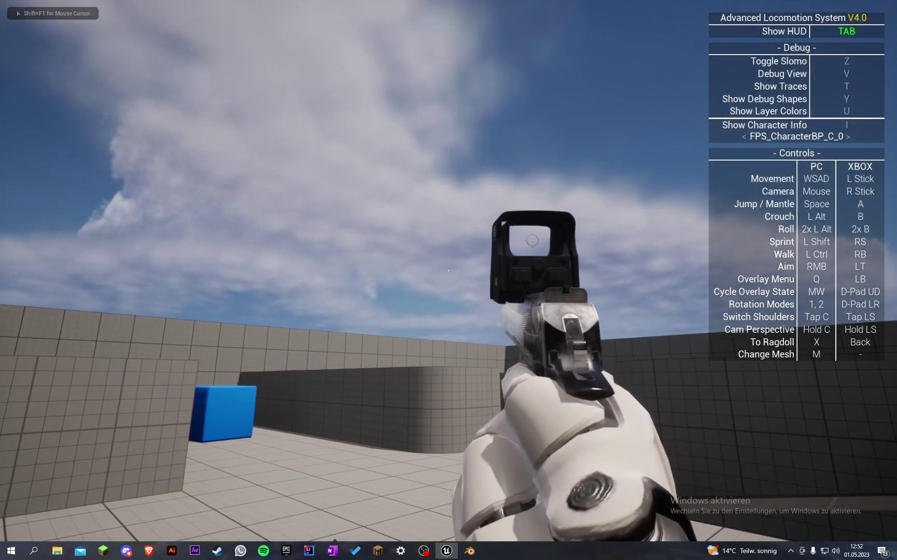
pyautogui.press('q')
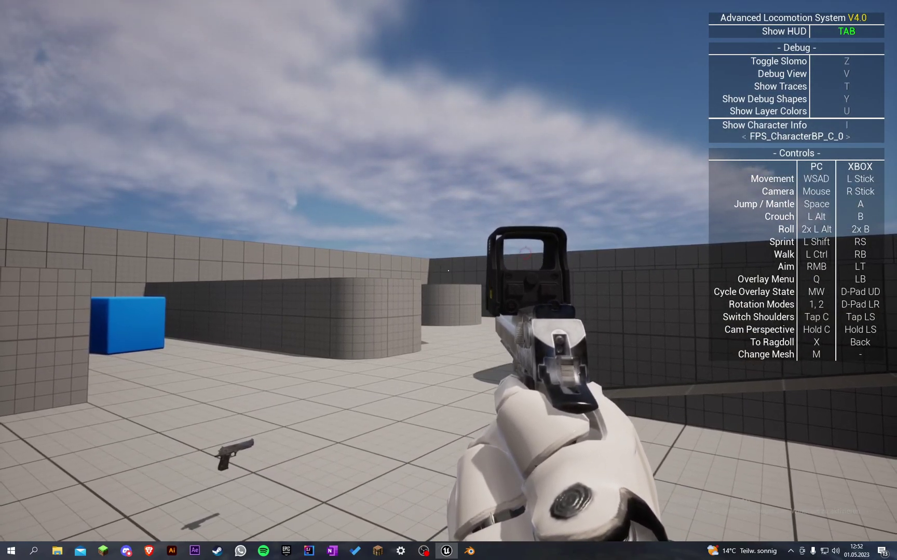
pyautogui.press('q')
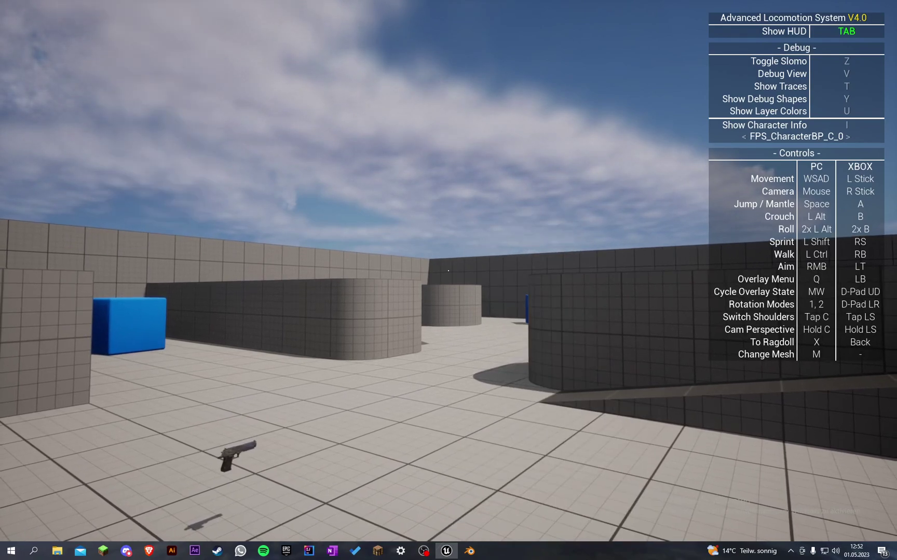
pyautogui.press('Escape')
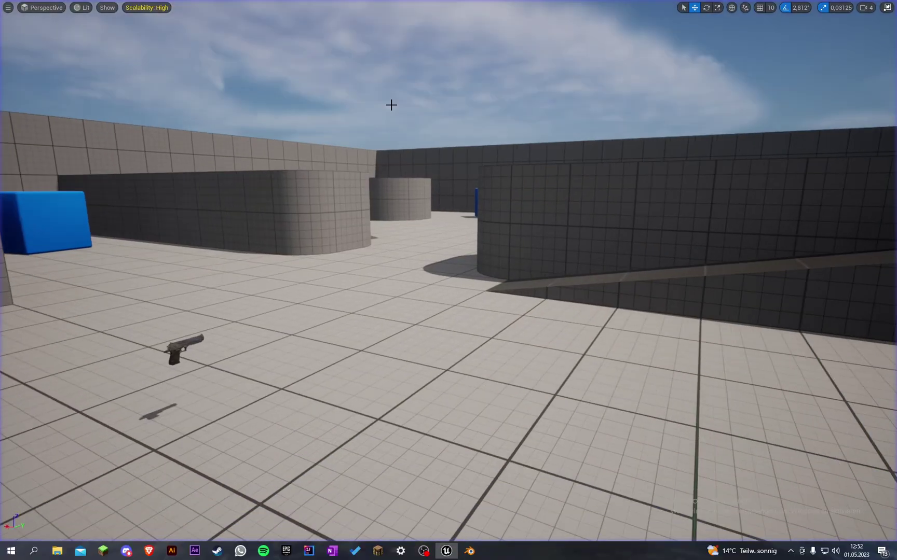
# - Save the FP_DesertEagle_Draw and FP_DesertEagle_Holster animations and return to the FirstPerson_AnimBP blueprint
pyautogui.click(95, 364)
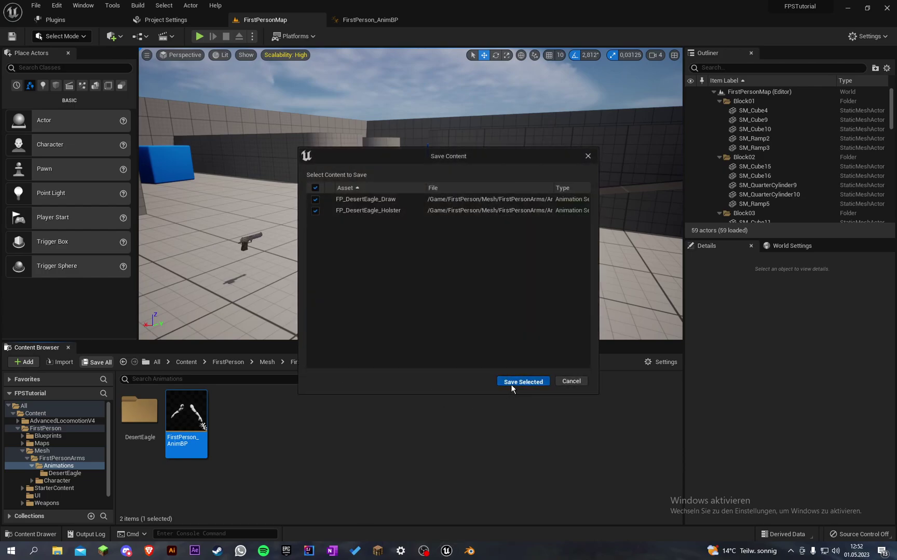
pyautogui.click(512, 382)
pyautogui.click(370, 22)
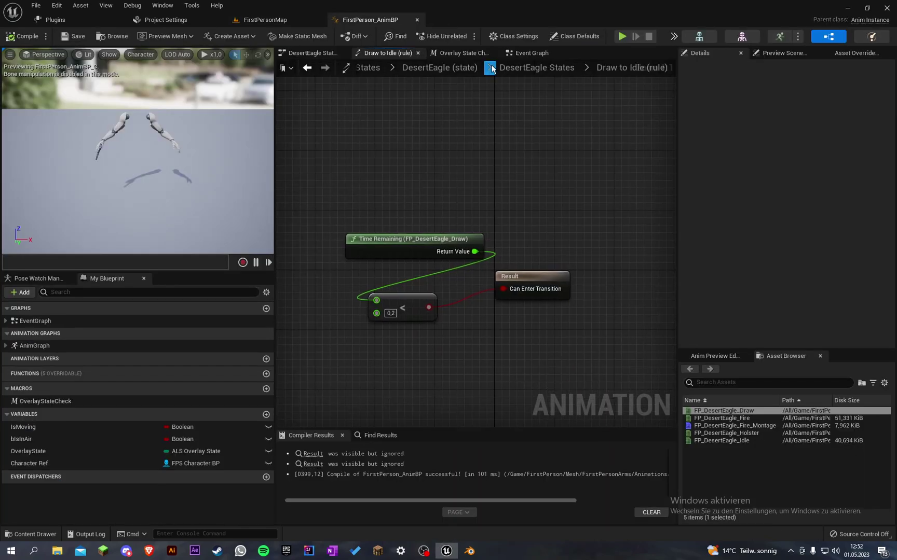
# - Open the First Person States machine and inspect the rule for the transition from DesertEagle to <- Change ->
pyautogui.click(440, 67)
pyautogui.moveTo(523, 114); pyautogui.dragTo(595, 162, button='right')
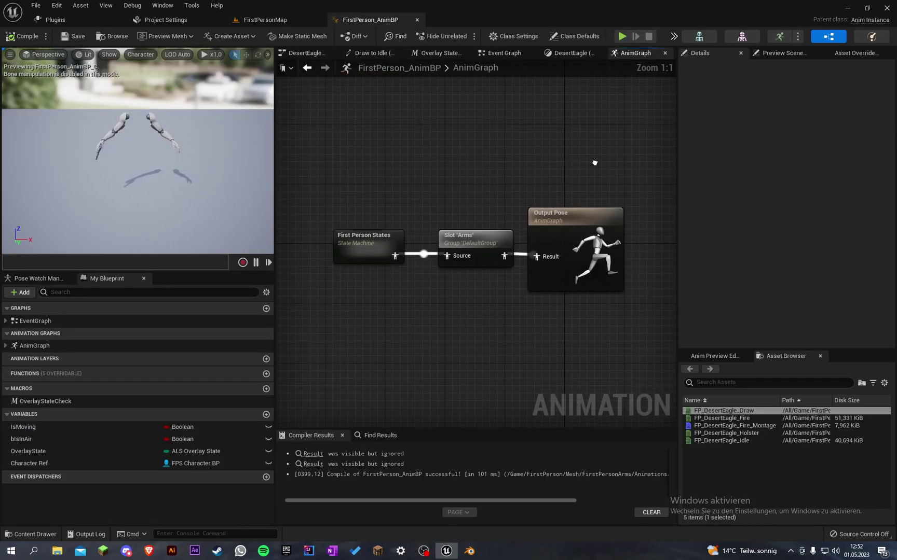
pyautogui.doubleClick(358, 248)
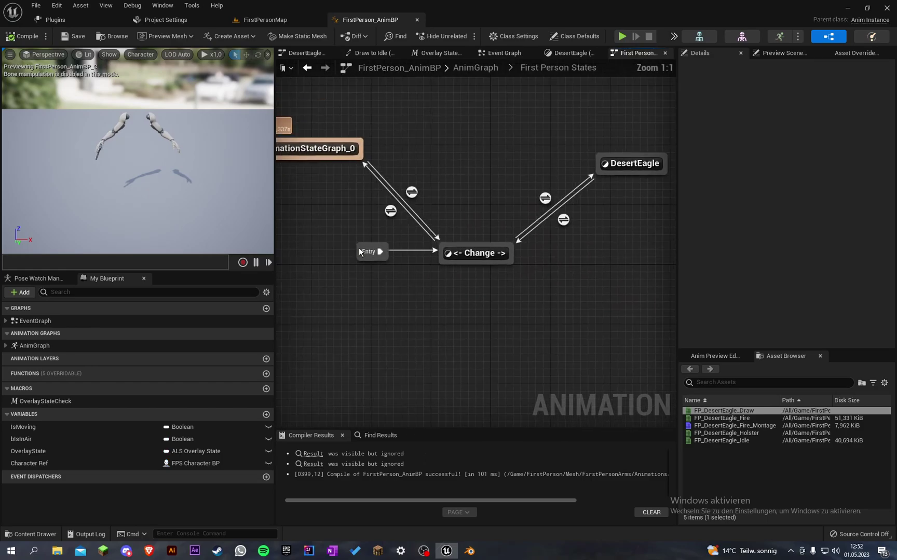
pyautogui.doubleClick(429, 257)
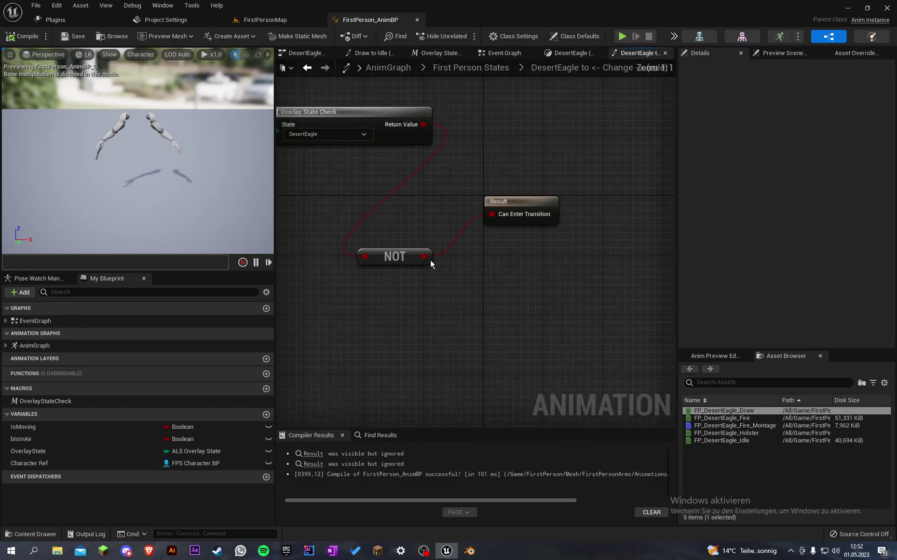
pyautogui.click(474, 67)
pyautogui.moveTo(576, 182); pyautogui.dragTo(576, 263, button='right')
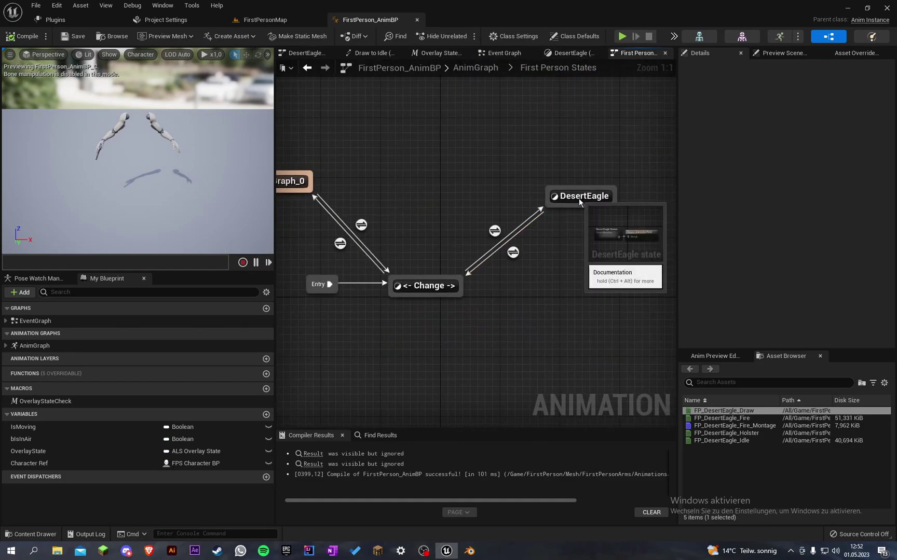
# - Add a state named Holster Desert Eagle below DesertEagle, with a transition leading from DesertEagle to it
pyautogui.moveTo(580, 199); pyautogui.dragTo(587, 199)
pyautogui.moveTo(469, 293); pyautogui.dragTo(424, 270, button='right')
pyautogui.moveTo(517, 190); pyautogui.dragTo(506, 252)
pyautogui.click(549, 260)
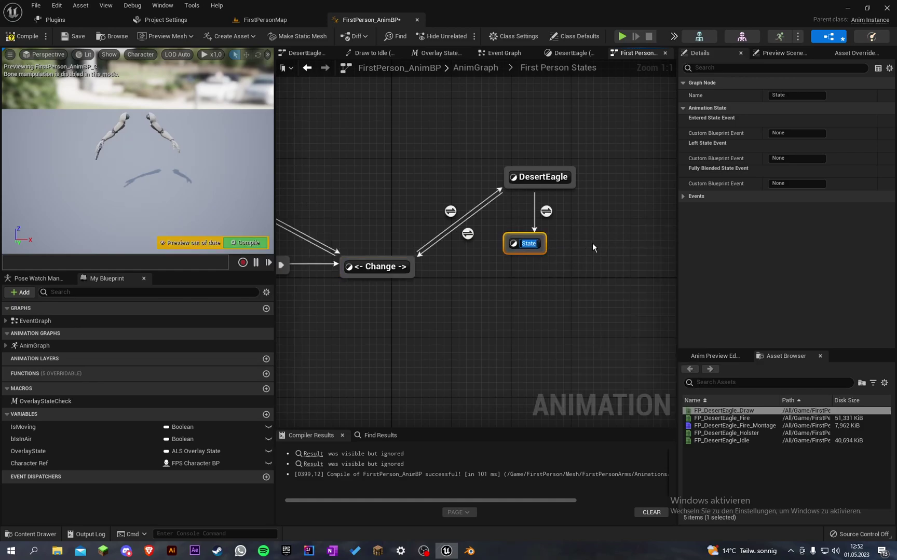
pyautogui.write('Holster')
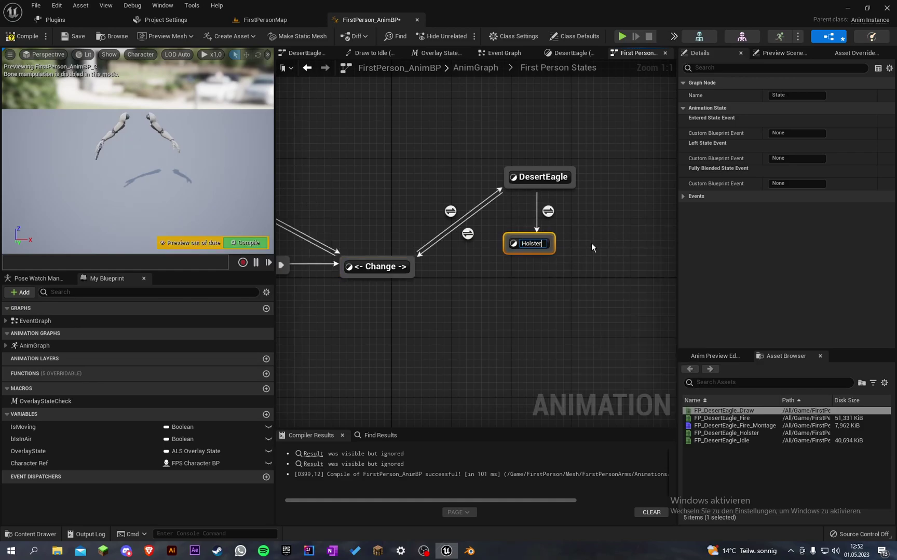
pyautogui.write(' Desert eAG')
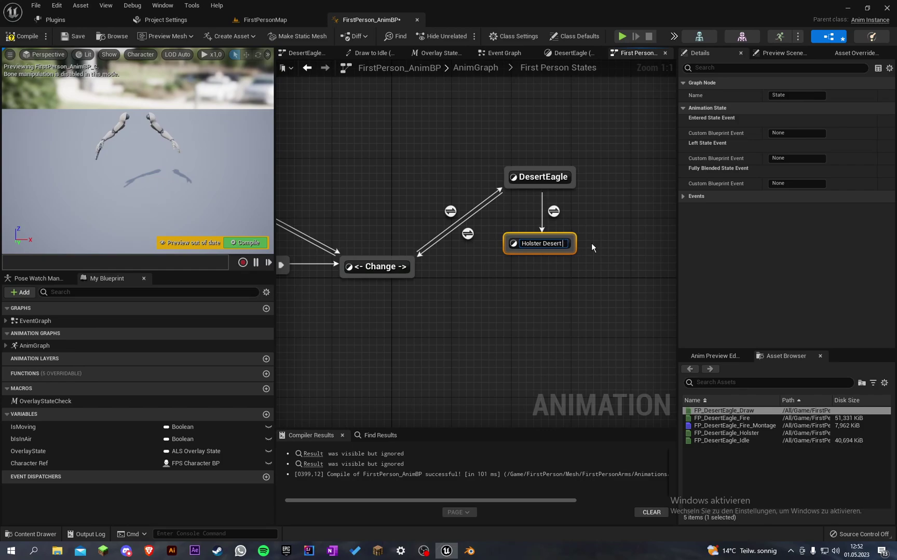
pyautogui.press('BackSpace')
pyautogui.press('BackSpace')
pyautogui.press('BackSpace')
pyautogui.write('Eagle')
pyautogui.press('Return')
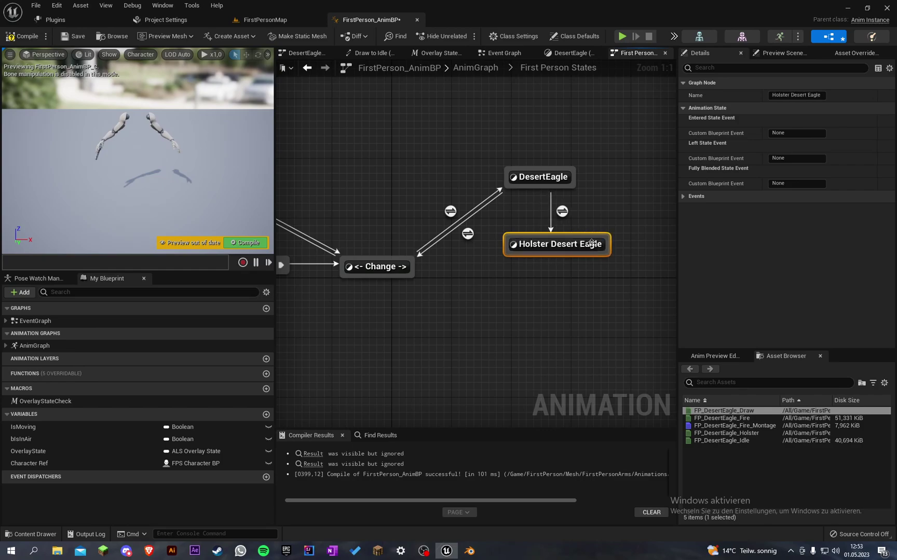
# - Use the FP_DesertEagle_Holster animation in the Holster Desert Eagle state and add a transition from it to <- Change ->
pyautogui.moveTo(758, 433); pyautogui.dragTo(551, 246)
pyautogui.moveTo(547, 254); pyautogui.dragTo(408, 271)
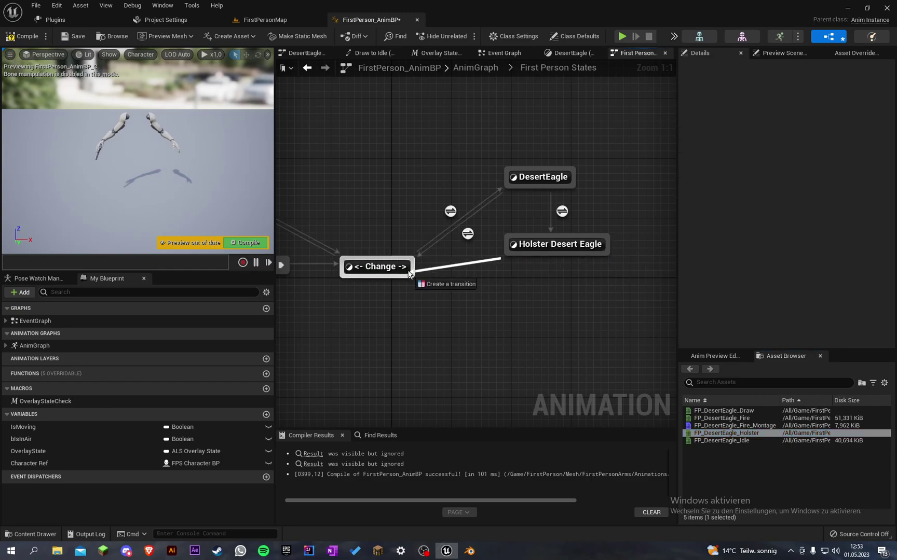
# - Copy the Overlay State Check (DesertEagle) and NOT nodes into the DesertEagle to Holster Desert Eagle rule and connect them to the result
pyautogui.doubleClick(468, 234)
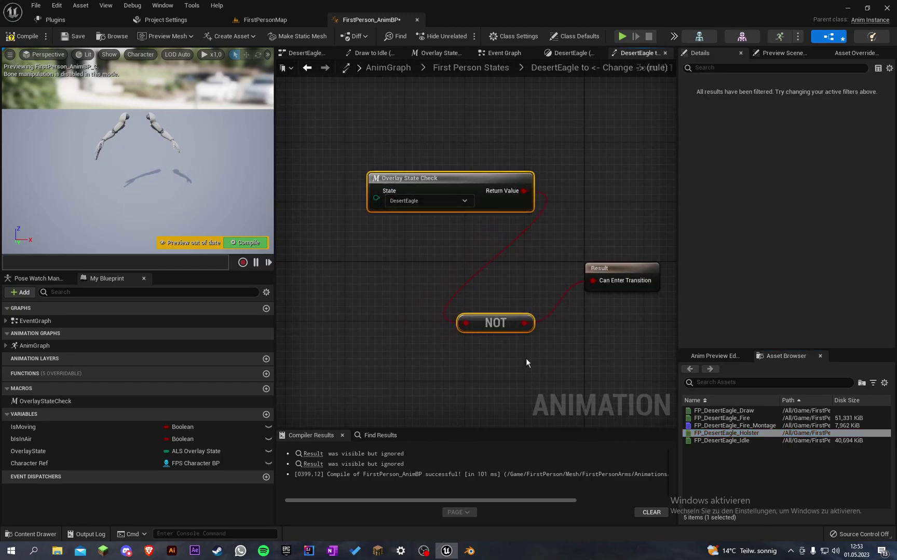
pyautogui.click(471, 67)
pyautogui.doubleClick(630, 227)
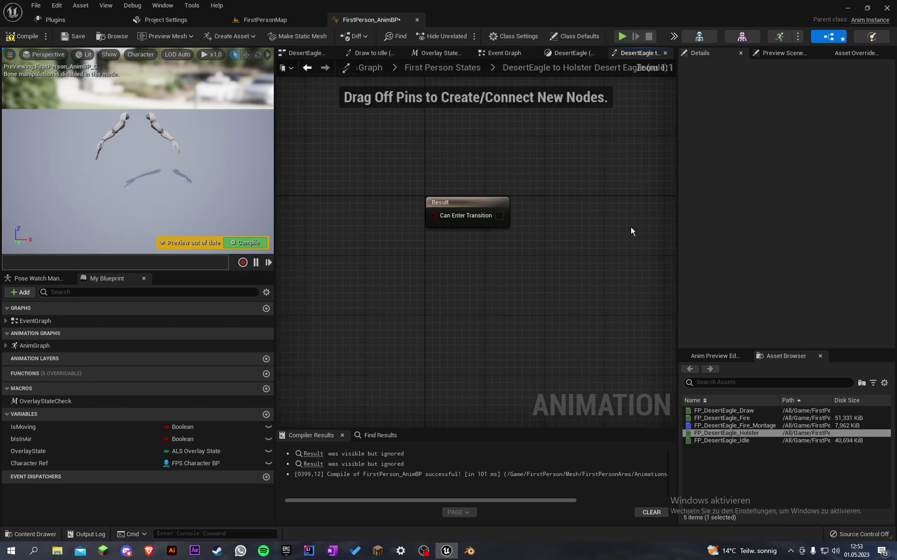
pyautogui.moveTo(384, 266)
pyautogui.mouseDown()
pyautogui.moveTo(475, 265)
pyautogui.moveTo(407, 266)
pyautogui.mouseUp()
pyautogui.moveTo(431, 267); pyautogui.dragTo(485, 263)
pyautogui.click(522, 212)
pyautogui.click(467, 68)
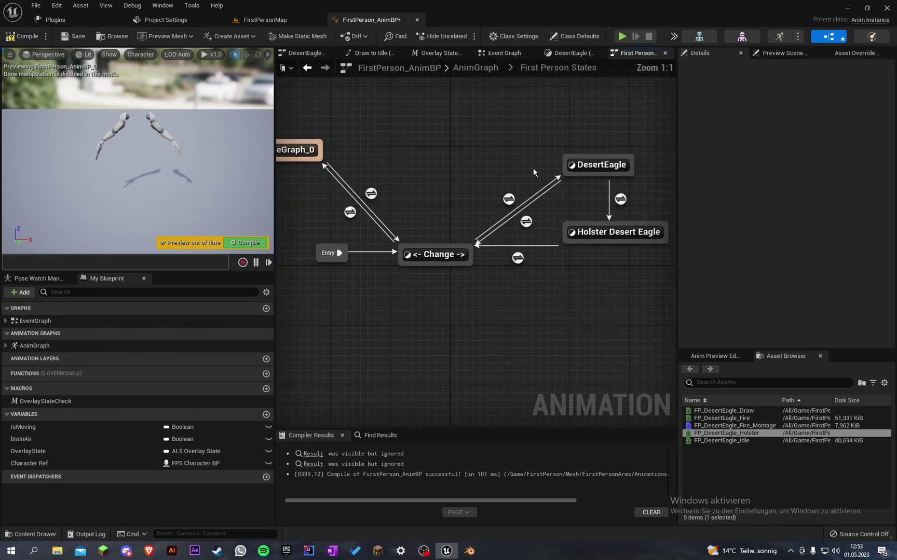
# - Add a Time Remaining (FP_DesertEagle_Holster) node to the Holster Desert Eagle to <- Change -> rule
pyautogui.click(517, 260)
pyautogui.doubleClick(519, 259)
pyautogui.rightClick(355, 213)
pyautogui.write('time remai')
pyautogui.press('Up')
pyautogui.press('Up')
pyautogui.press('Return')
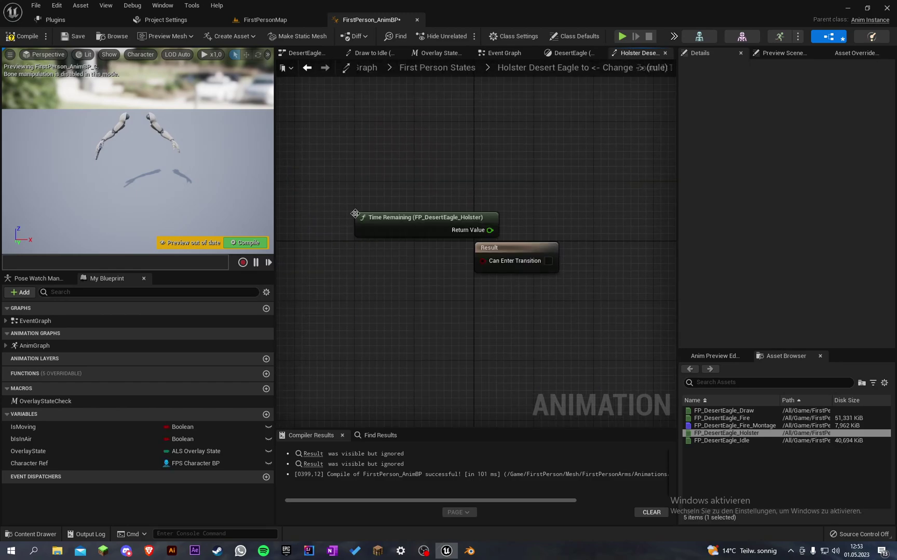
# - Let the rule pass when the remaining time is less than 0,2 by wiring a Less node to the result, and compile the blueprint
pyautogui.moveTo(385, 253); pyautogui.dragTo(370, 267)
pyautogui.write('<')
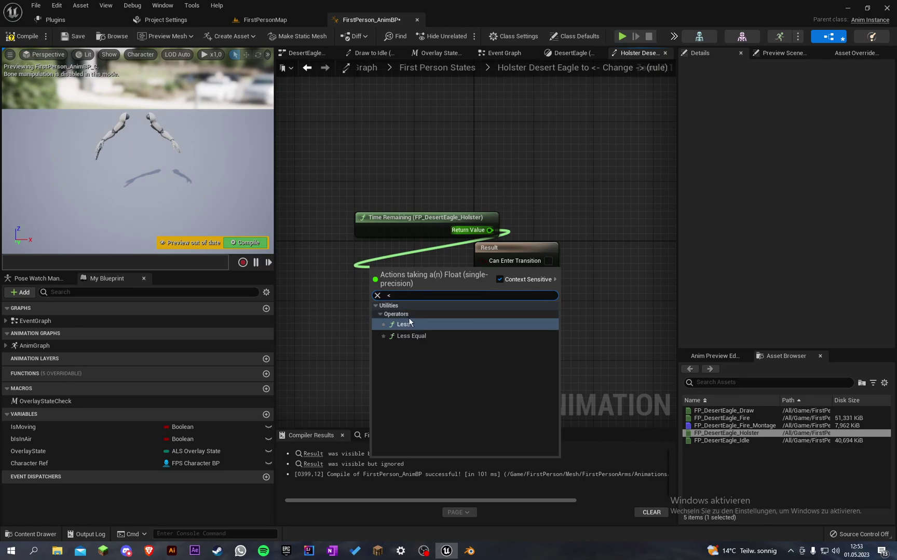
pyautogui.click(409, 320)
pyautogui.click(392, 285)
pyautogui.write('0,2')
pyautogui.moveTo(430, 279); pyautogui.dragTo(500, 262)
pyautogui.click(26, 34)
# - Play FirstPersonMap and test switching the overlay to the Desert Eagle and away from it
pyautogui.click(254, 21)
pyautogui.click(200, 37)
pyautogui.press('q')
pyautogui.scroll(-1, 449, 271)
pyautogui.scroll(2, 448, 271)
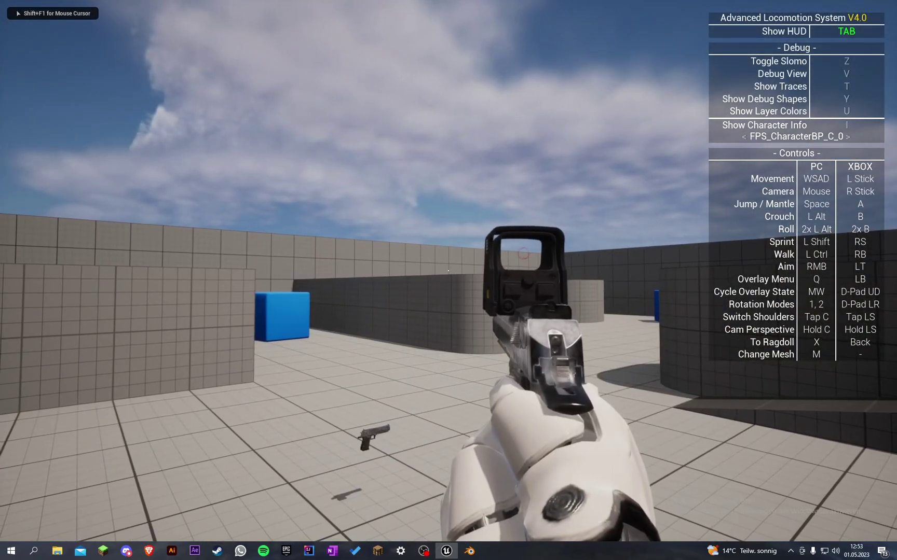
pyautogui.press('q')
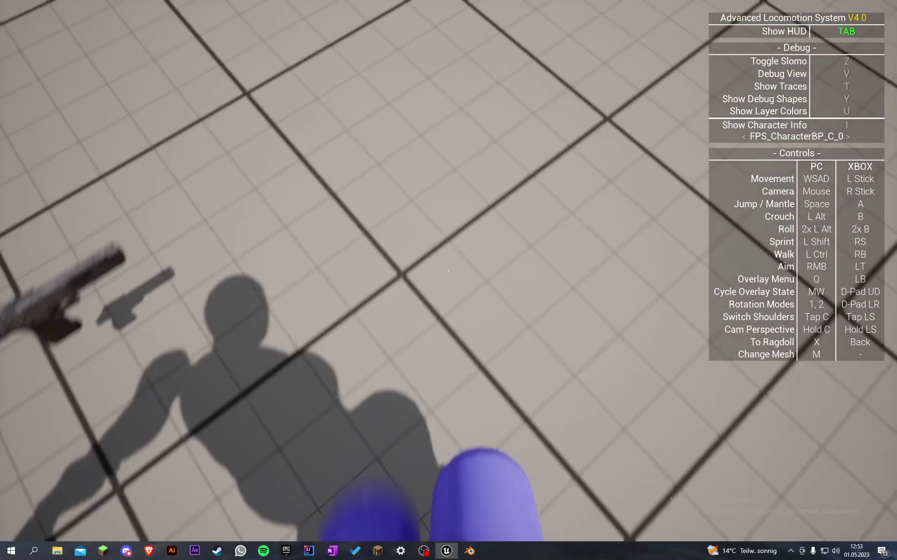
pyautogui.press('q')
pyautogui.scroll(1, 448, 270)
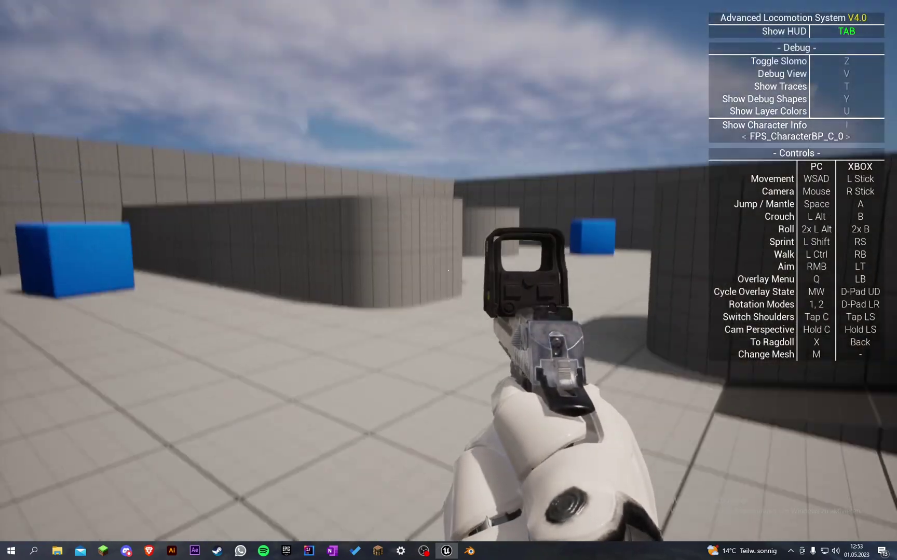
# - Test firing the Desert Eagle several times, end the play session and leave fullscreen
pyautogui.click(449, 270)
pyautogui.click(449, 270)
pyautogui.click(448, 270)
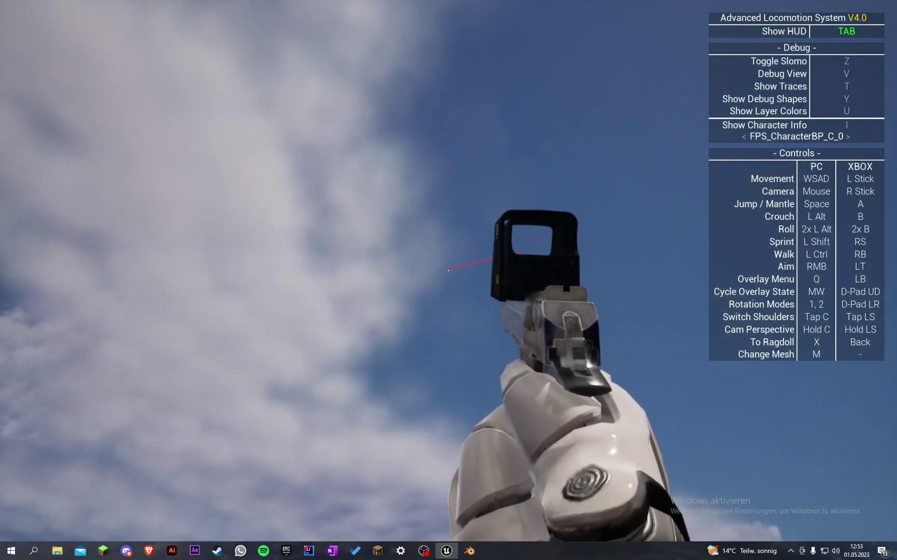
pyautogui.press('Escape')
pyautogui.moveTo(409, 56); pyautogui.dragTo(408, 109, button='right')
pyautogui.press('F11')
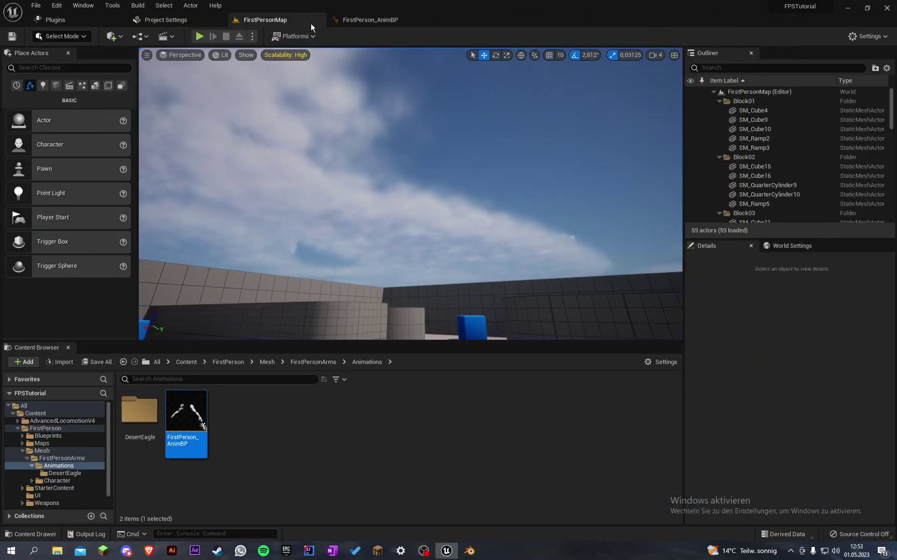
# - Examine the Slot 'Arms' node between First Person States and Output Pose in the FirstPerson_AnimBP AnimGraph
pyautogui.click(369, 20)
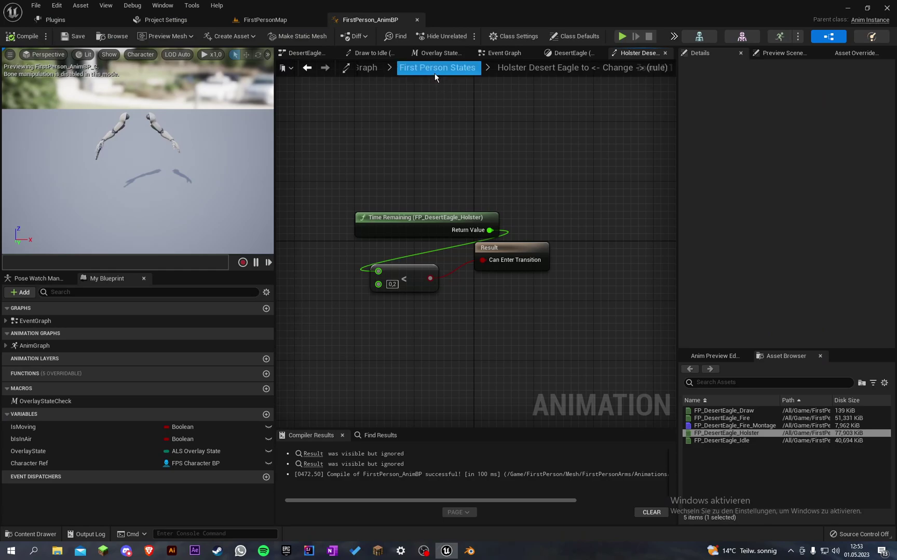
pyautogui.click(367, 68)
pyautogui.moveTo(462, 116); pyautogui.dragTo(474, 250)
pyautogui.moveTo(485, 285); pyautogui.dragTo(474, 285)
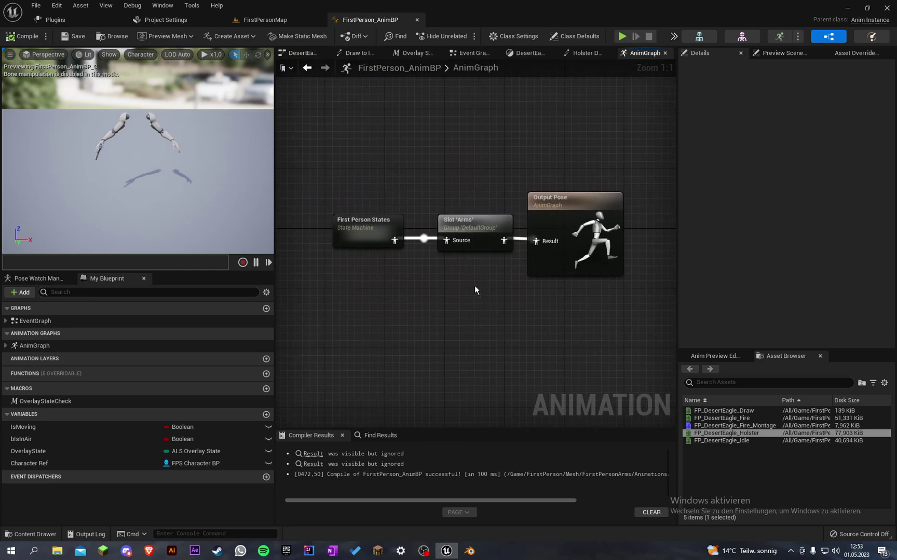
pyautogui.click(454, 172)
pyautogui.moveTo(472, 149); pyautogui.dragTo(460, 296)
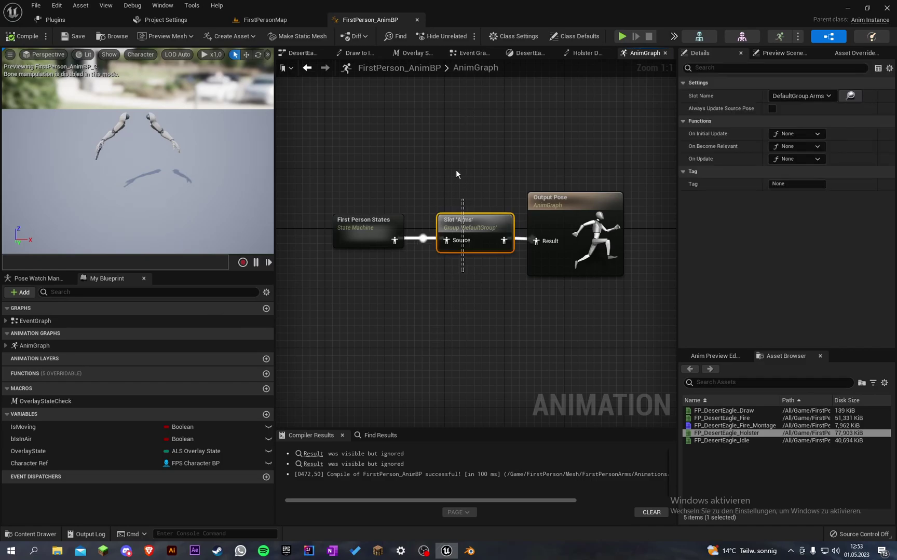
pyautogui.click(470, 198)
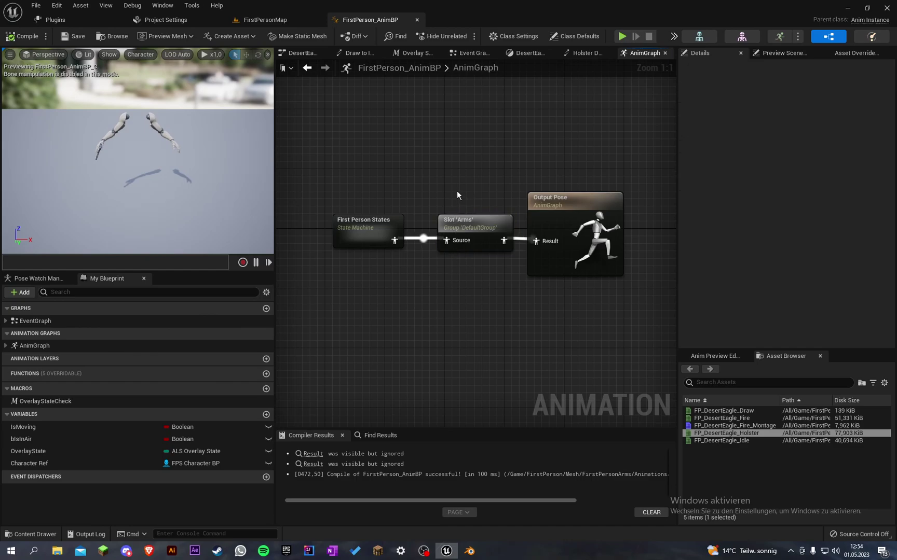
# - Review the <- Change -> to DesertEagle rule and the nested DesertEagle States machine
pyautogui.doubleClick(385, 220)
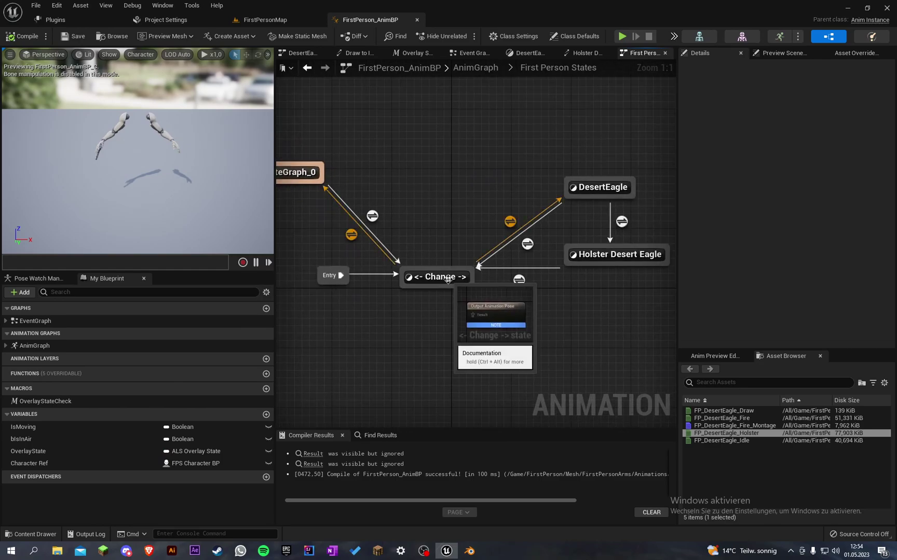
pyautogui.doubleClick(509, 223)
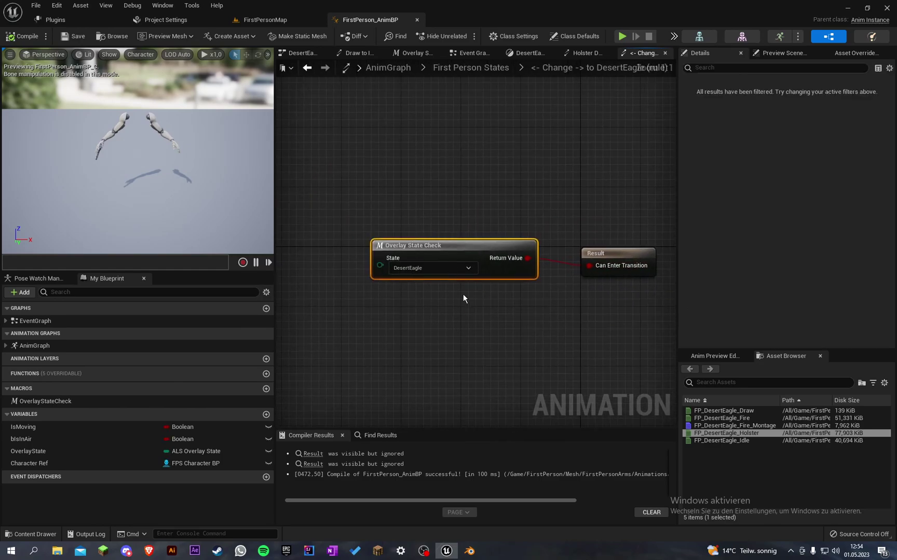
pyautogui.click(505, 69)
pyautogui.doubleClick(587, 188)
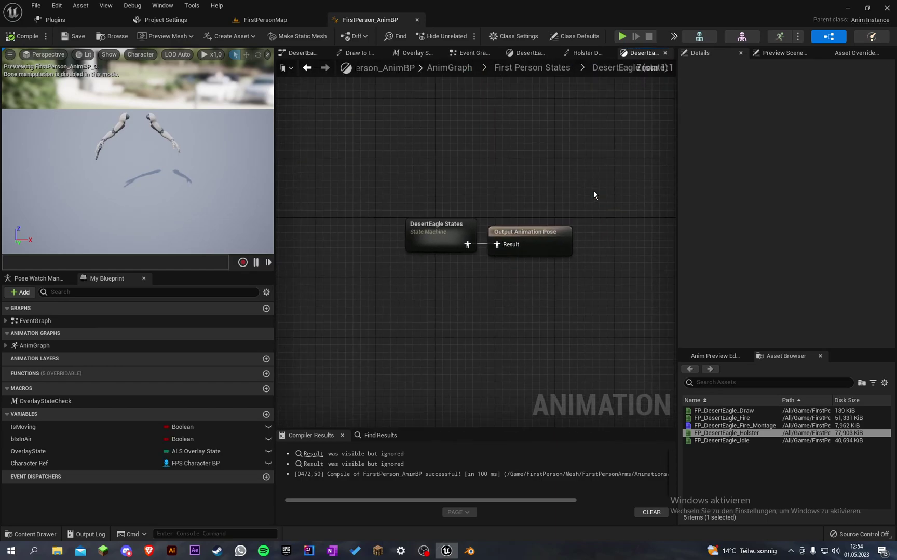
pyautogui.doubleClick(463, 262)
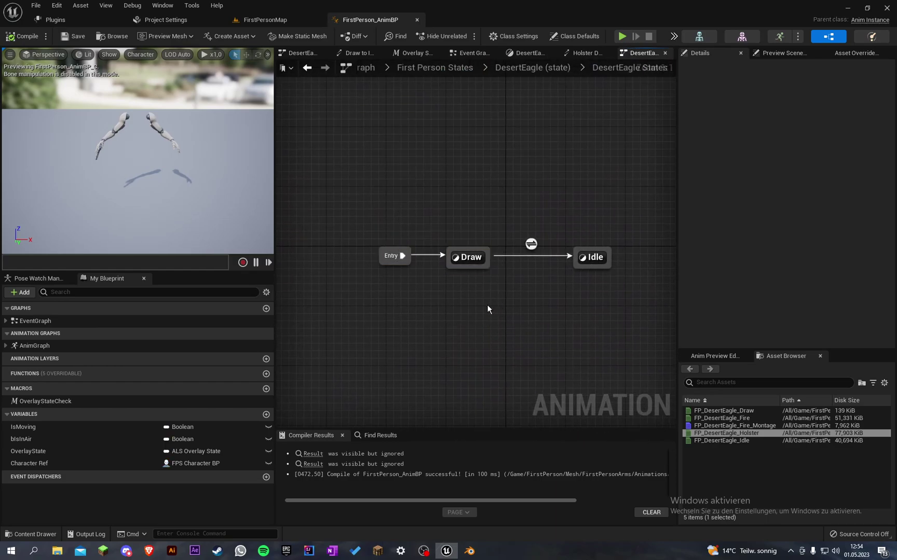
pyautogui.click(516, 68)
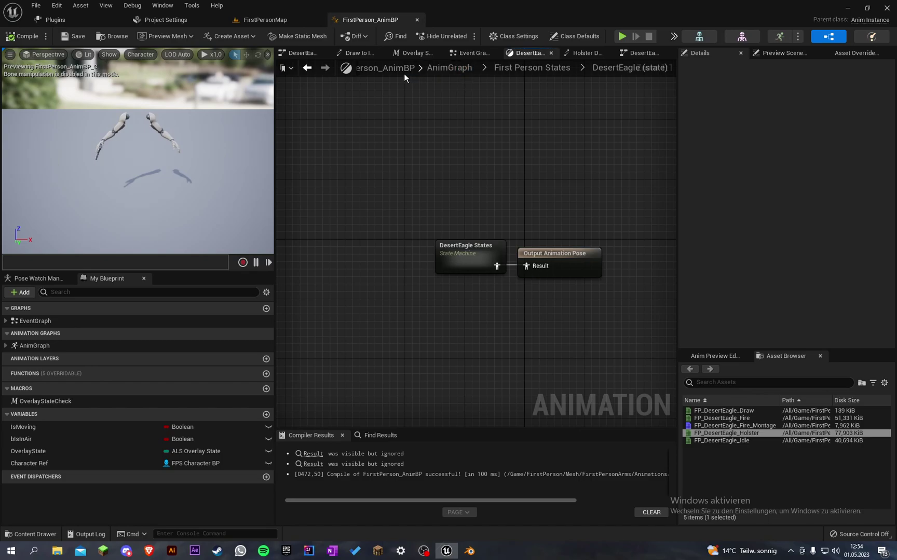
# - Cut the Slot 'Arms' node out of the AnimGraph and move Output Pose next to First Person States
pyautogui.click(441, 69)
pyautogui.moveTo(542, 133); pyautogui.dragTo(541, 120, button='right')
pyautogui.moveTo(510, 143); pyautogui.dragTo(492, 279)
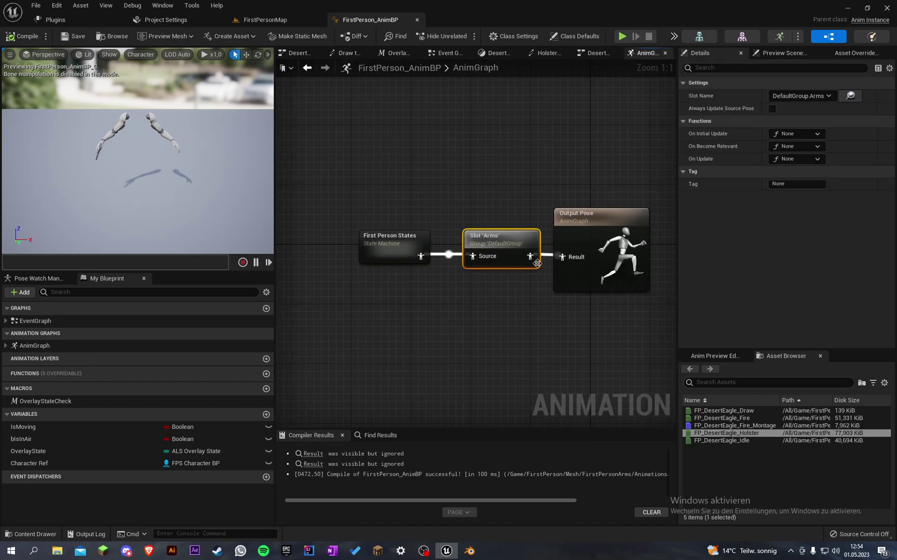
pyautogui.press('Delete')
pyautogui.moveTo(581, 224); pyautogui.dragTo(476, 224)
# - Paste the Slot 'Arms' node into the Idle state of DesertEagle States and wire it between FP_DesertEagle_Idle and Output Animation Pose
pyautogui.click(410, 238)
pyautogui.doubleClick(413, 238)
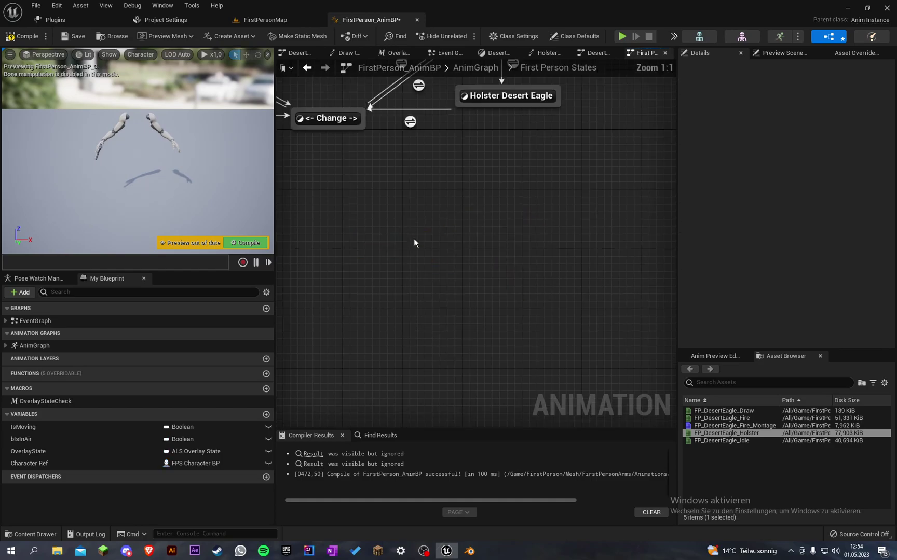
pyautogui.doubleClick(609, 213)
pyautogui.doubleClick(467, 250)
pyautogui.doubleClick(596, 256)
pyautogui.moveTo(447, 250); pyautogui.dragTo(350, 250)
pyautogui.hotkey('ctrl', 'v')
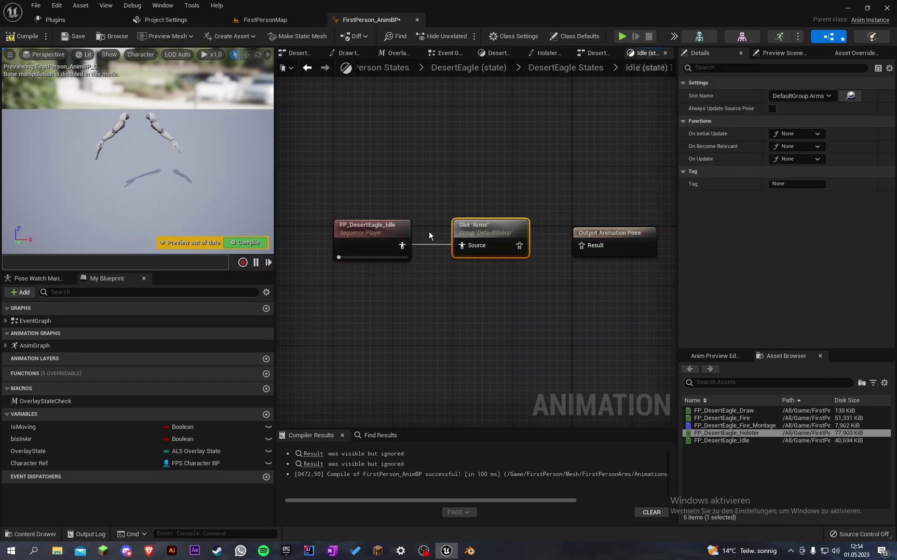
pyautogui.moveTo(579, 247); pyautogui.dragTo(580, 247)
pyautogui.moveTo(400, 233)
pyautogui.mouseDown()
pyautogui.moveTo(452, 233)
pyautogui.moveTo(385, 232)
pyautogui.moveTo(440, 232)
pyautogui.moveTo(368, 247)
pyautogui.mouseUp()
pyautogui.click(480, 171)
# - Try pasting the Slot 'Arms' node into the Draw state of DesertEagle States, wired between FP_DesertEagle_Draw and Output Animation Pose
pyautogui.click(566, 68)
pyautogui.doubleClick(467, 257)
pyautogui.hotkey('ctrl', 'v')
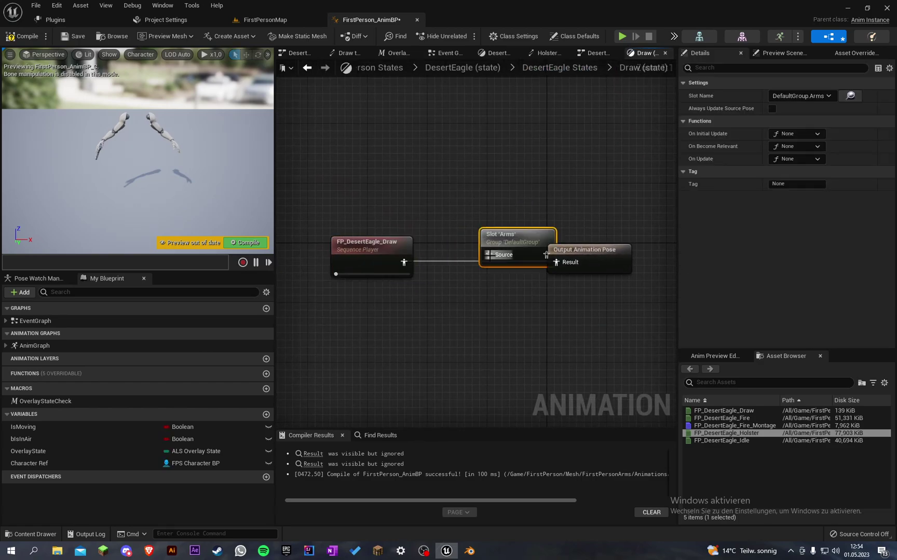
pyautogui.moveTo(499, 249); pyautogui.dragTo(446, 256)
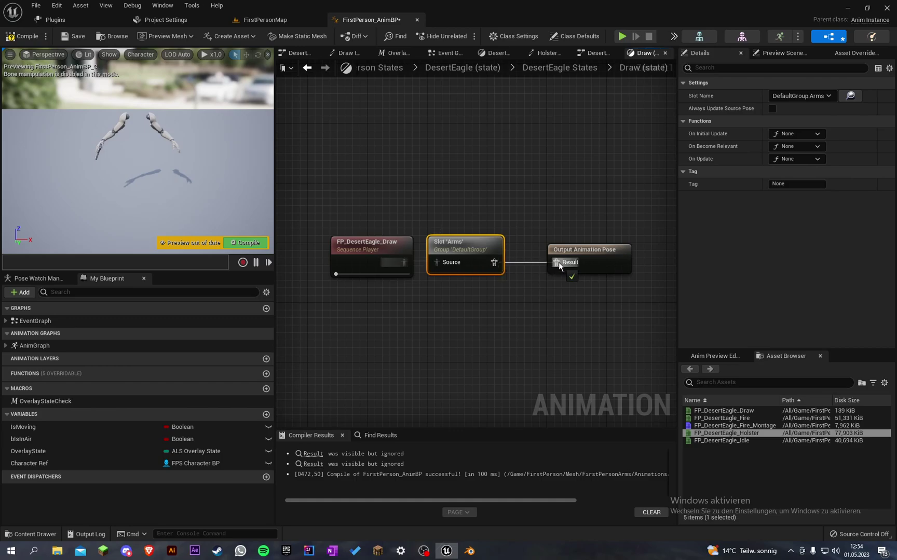
pyautogui.moveTo(559, 266); pyautogui.dragTo(559, 265)
pyautogui.click(519, 223)
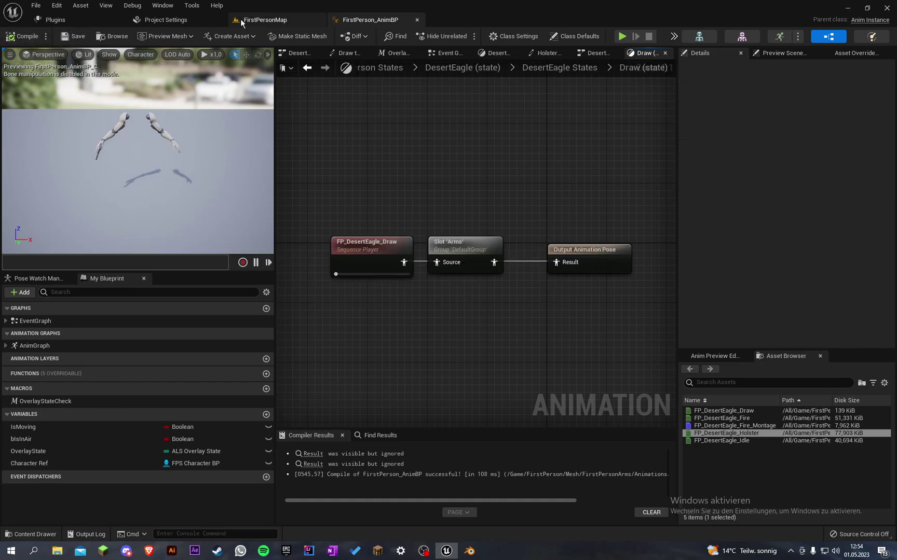
# - Play-test FirstPersonMap by equipping the Desert Eagle and firing several shots
pyautogui.click(242, 23)
pyautogui.click(203, 35)
pyautogui.press('q')
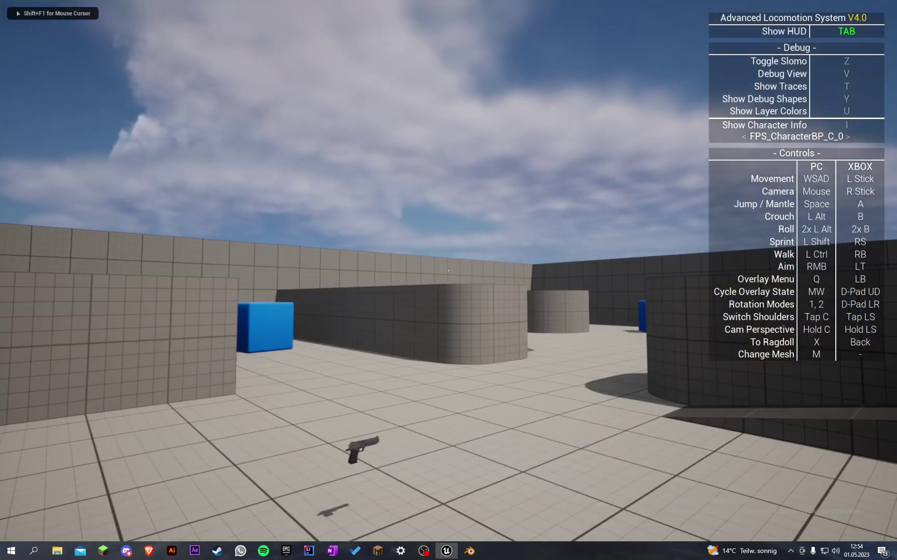
pyautogui.rightClick(449, 271)
pyautogui.click(448, 270)
pyautogui.click(448, 270)
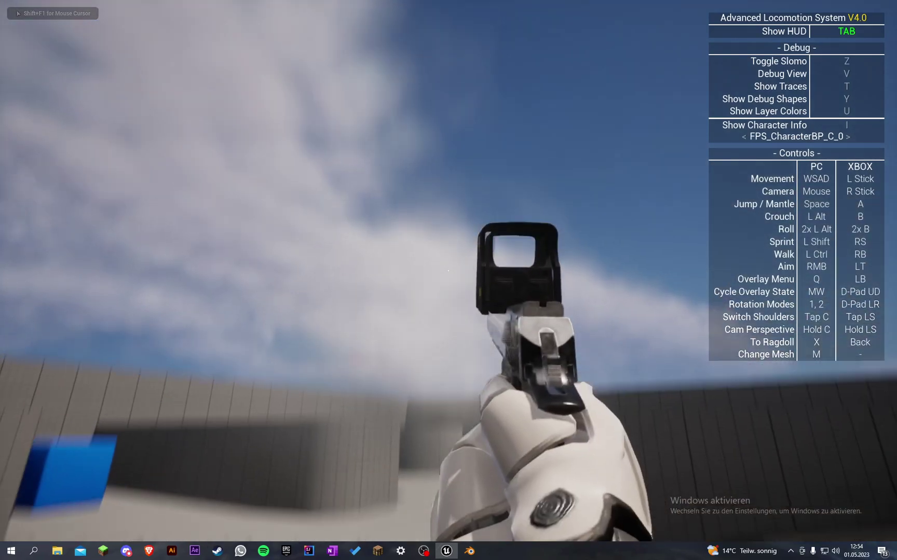
pyautogui.click(448, 271)
pyautogui.click(448, 270)
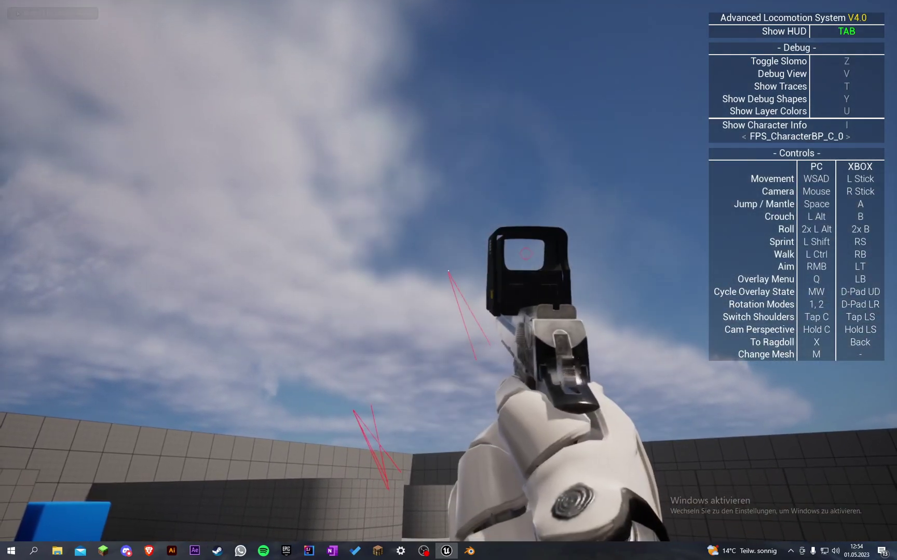
# - Holster and redraw the Desert Eagle, fire repeatedly to check the Draw and Fire animations, and end the play test
pyautogui.press('q')
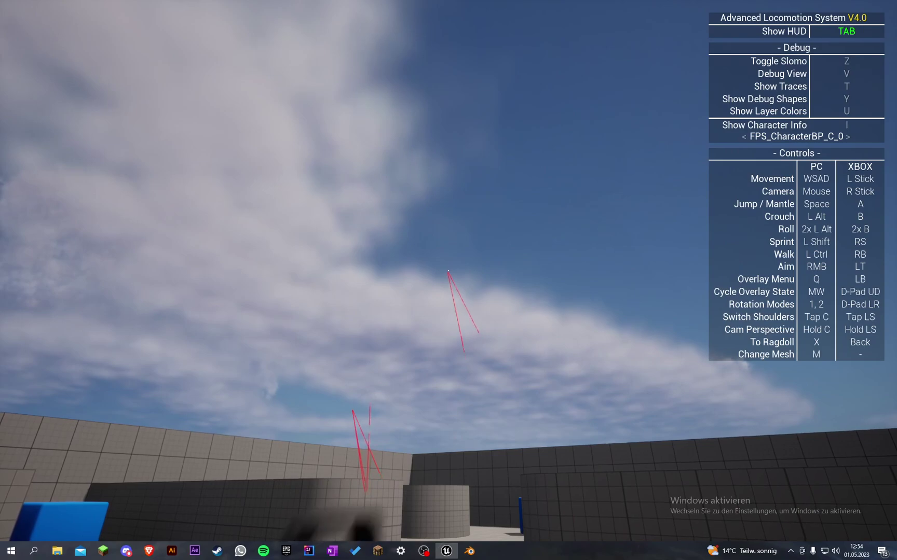
pyautogui.click(448, 270)
pyautogui.click(448, 271)
pyautogui.click(448, 271)
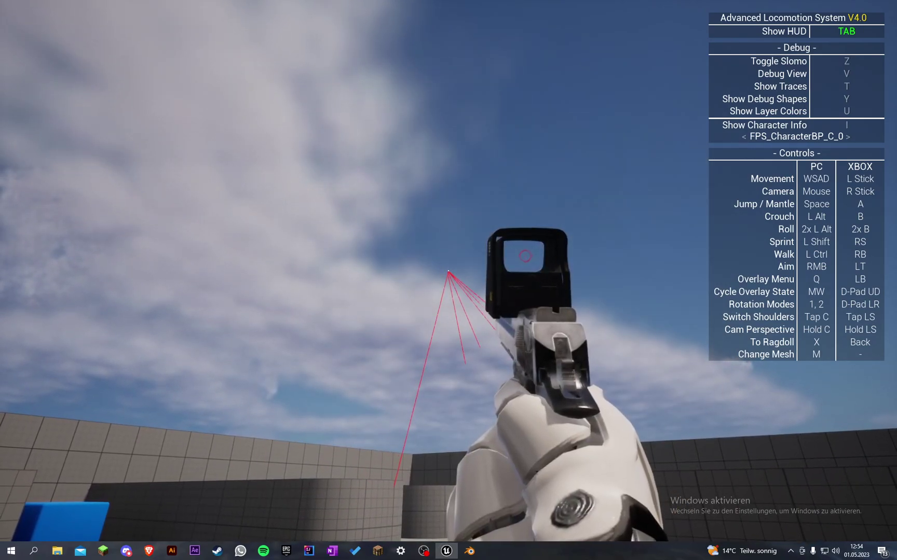
pyautogui.click(448, 271)
pyautogui.click(448, 271)
pyautogui.click(448, 271)
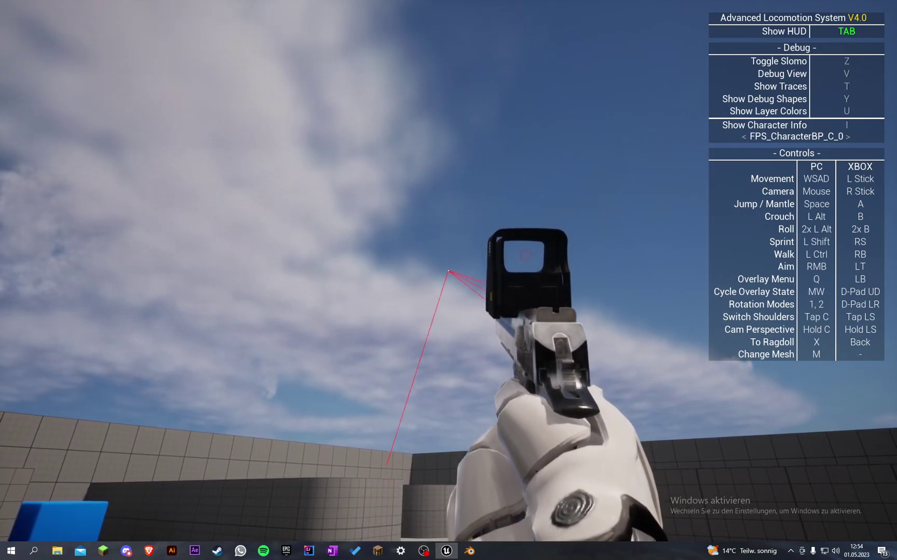
pyautogui.press('Escape')
# - Delete the Slot 'Arms' node from the Draw state, feed FP_DesertEagle_Draw directly into Output Animation Pose, and save the compiled blueprint
pyautogui.click(350, 20)
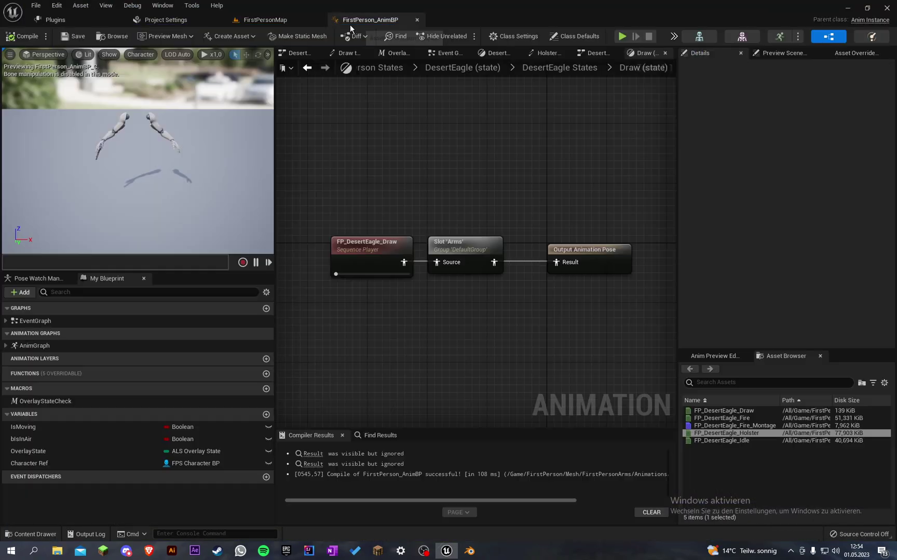
pyautogui.moveTo(458, 140); pyautogui.dragTo(543, 288)
pyautogui.press('Delete')
pyautogui.moveTo(586, 250); pyautogui.dragTo(541, 250)
pyautogui.hotkey('ctrl', 's')
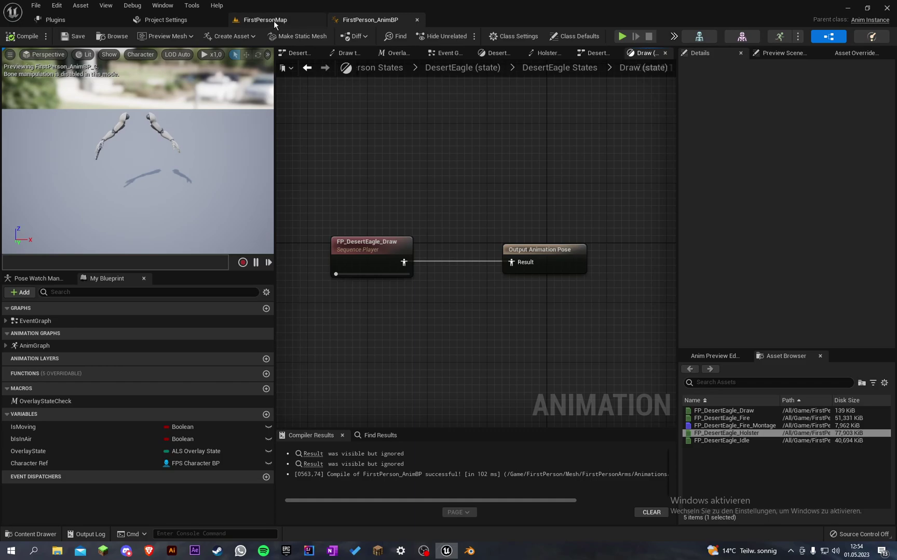
# - Play-test FirstPersonMap again, firing the Desert Eagle during and after its Draw animation
pyautogui.click(275, 20)
pyautogui.hotkey('alt', 'p')
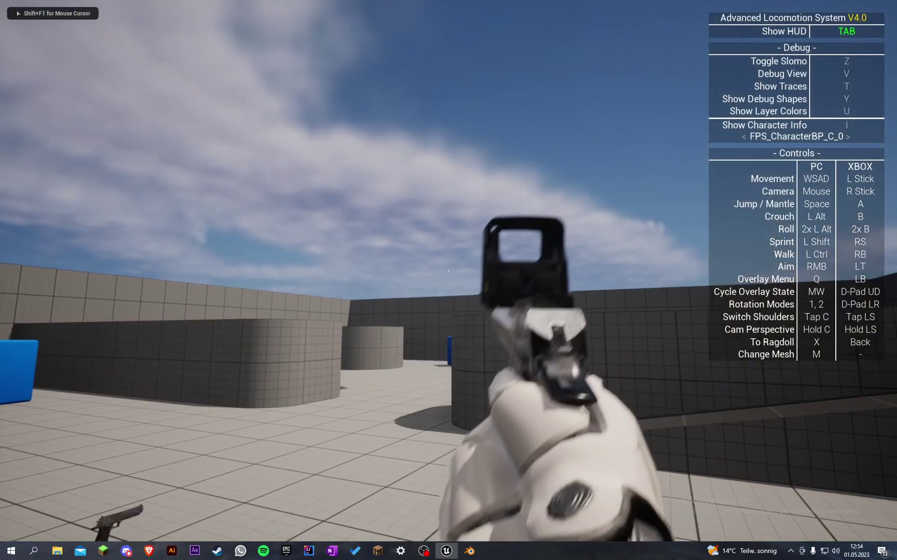
pyautogui.click(448, 270)
pyautogui.click(448, 270)
pyautogui.click(448, 271)
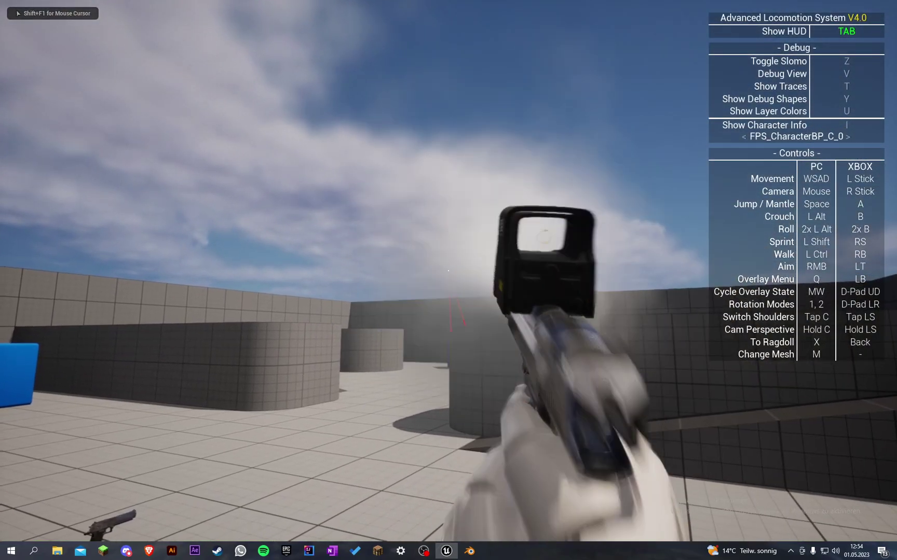
pyautogui.click(448, 270)
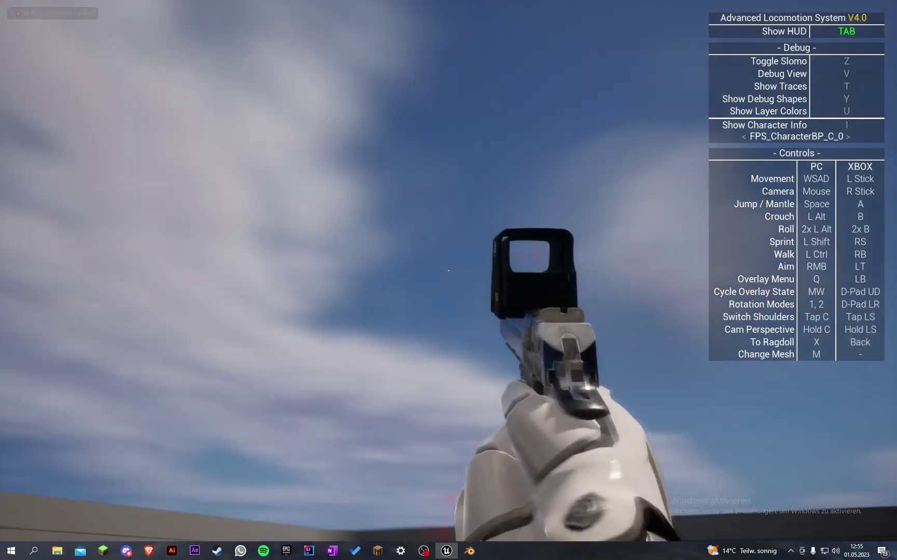
pyautogui.click(448, 271)
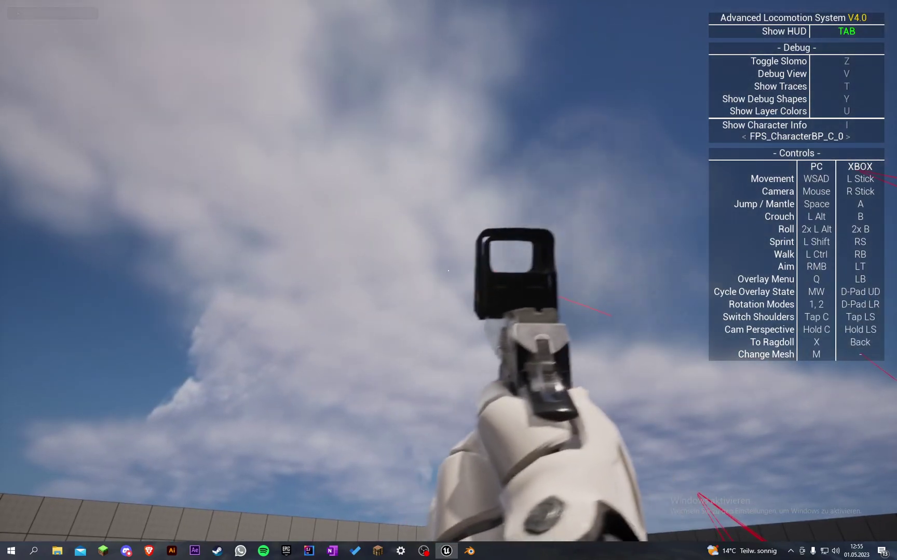
pyautogui.click(448, 270)
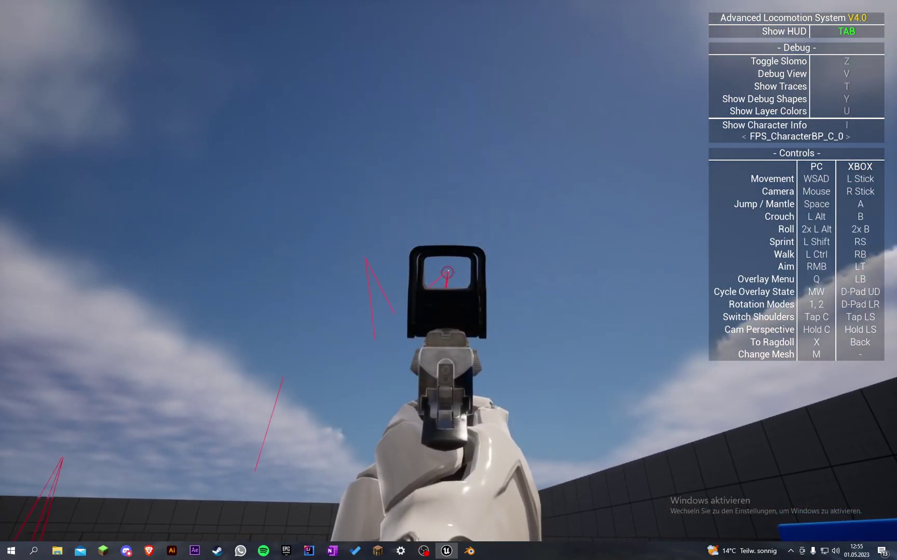
# - Switch the overlay state away from DesertEagle and back to check the Holster and Draw animations
pyautogui.press('q')
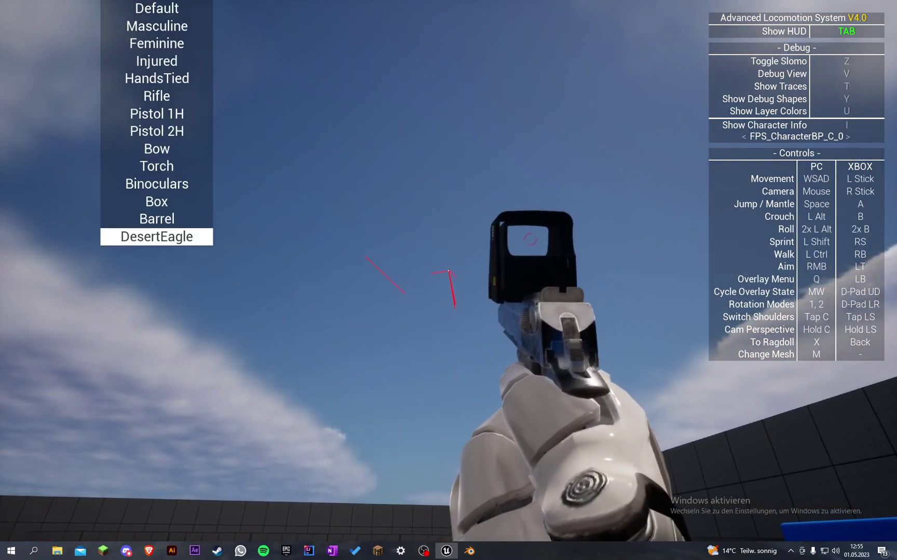
pyautogui.scroll(-1, 449, 280)
pyautogui.press('q')
pyautogui.scroll(1, 448, 271)
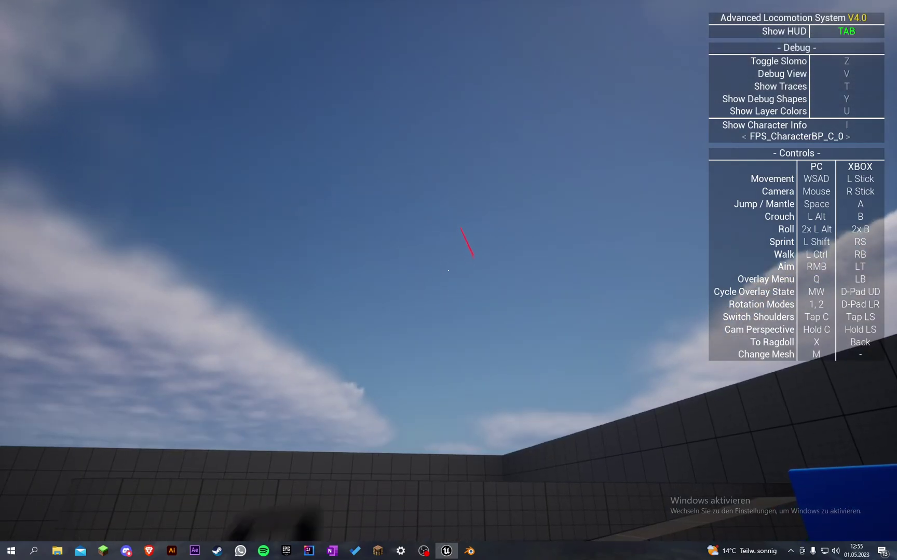